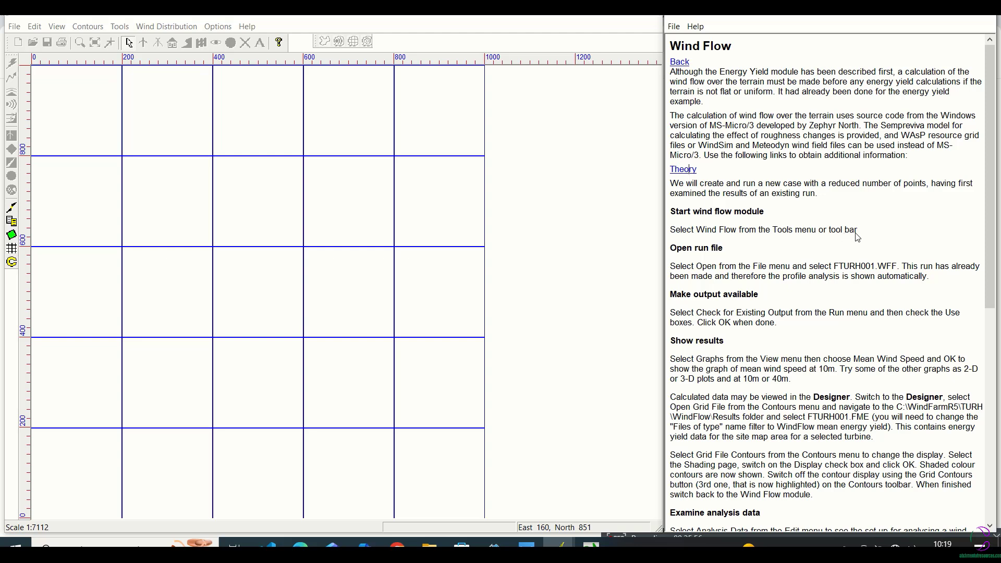
Open the project file TURH.WFP from the Turh folder
left_click(119, 28)
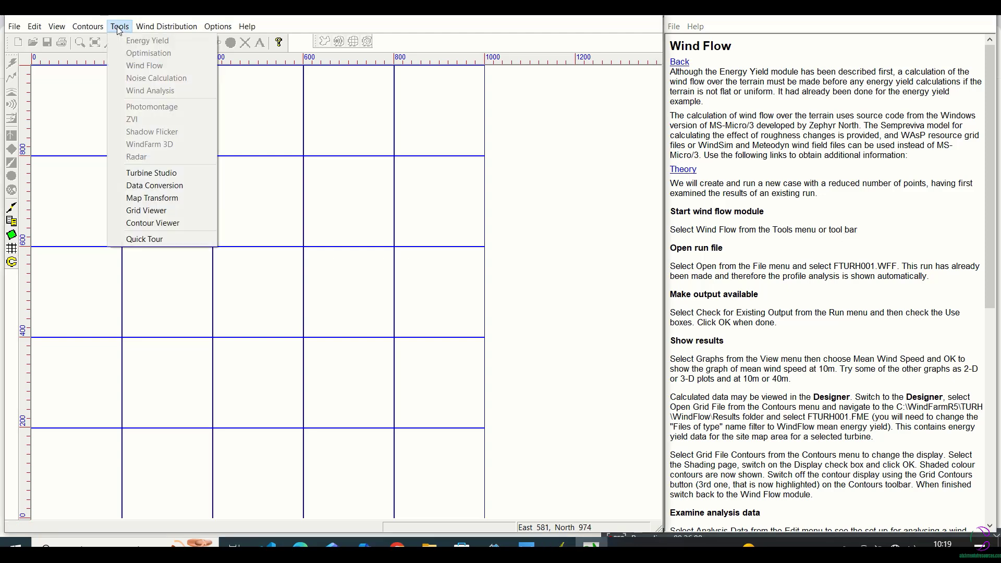
mouse_move(12, 29)
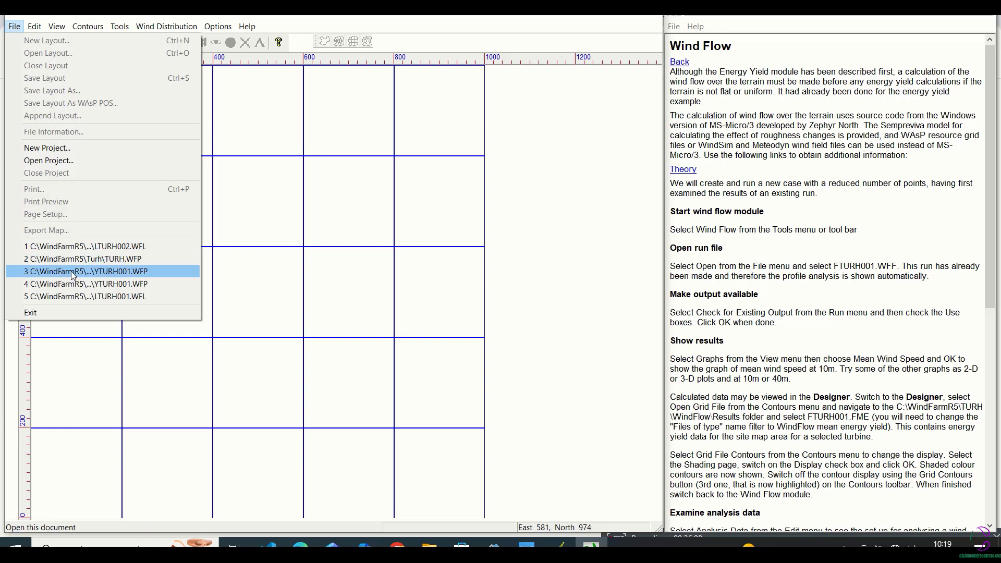
left_click(50, 160)
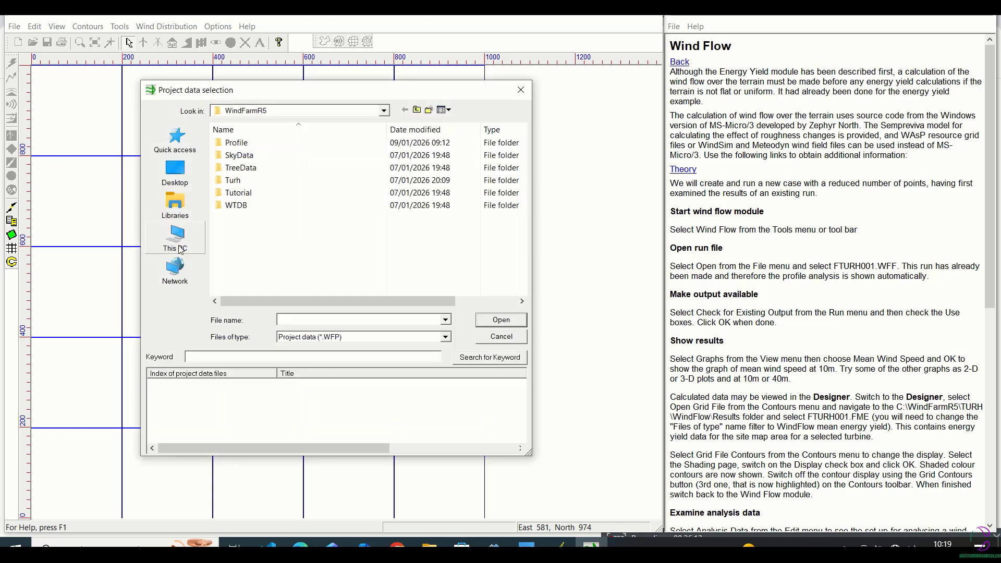
double_click(233, 180)
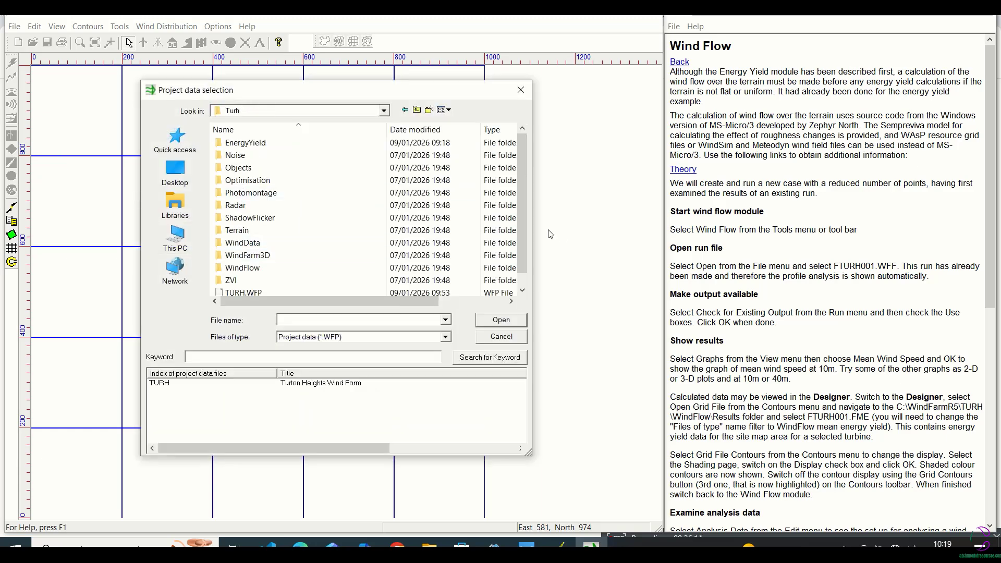
scroll(522, 209, "down", 1)
left_click(238, 280)
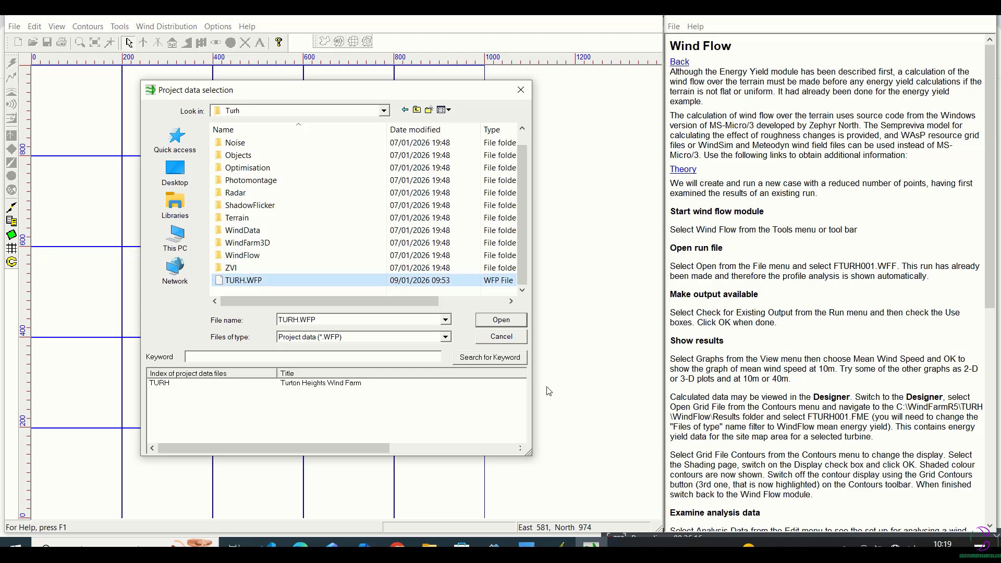
left_click(513, 322)
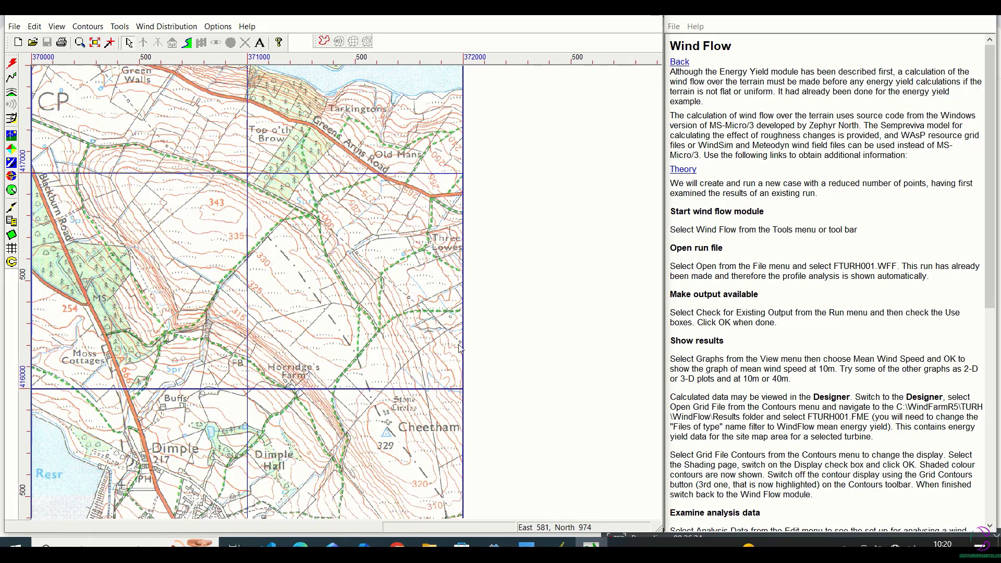
Start the Wind Flow module for the project and continue without an open wind farm layout
left_click(14, 27)
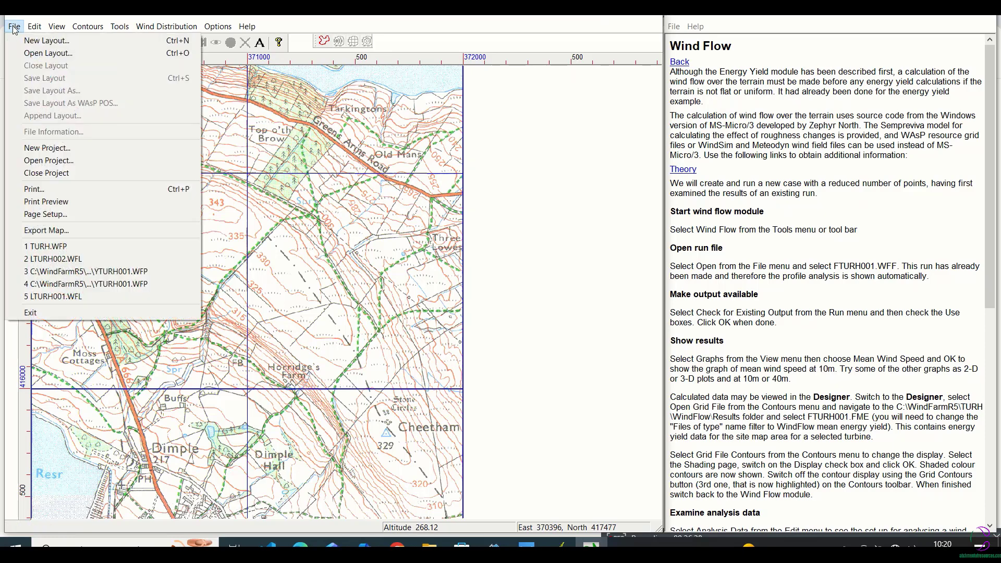
mouse_move(119, 27)
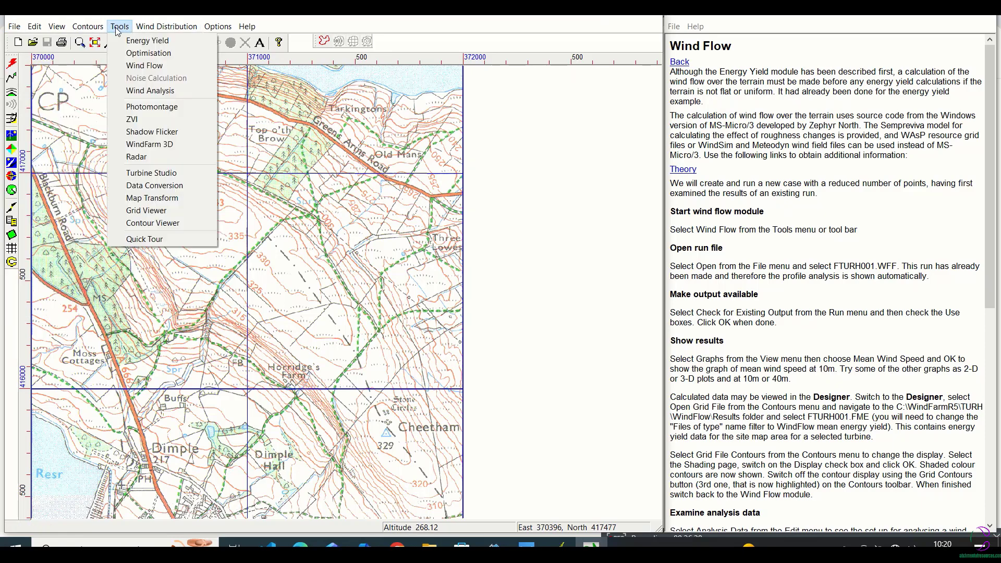
left_click(133, 66)
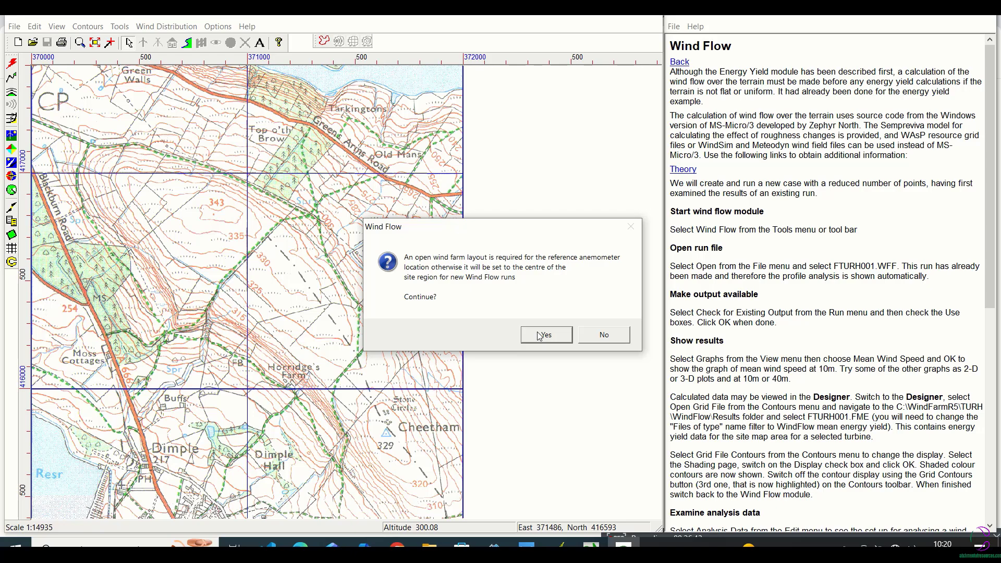
left_click(544, 335)
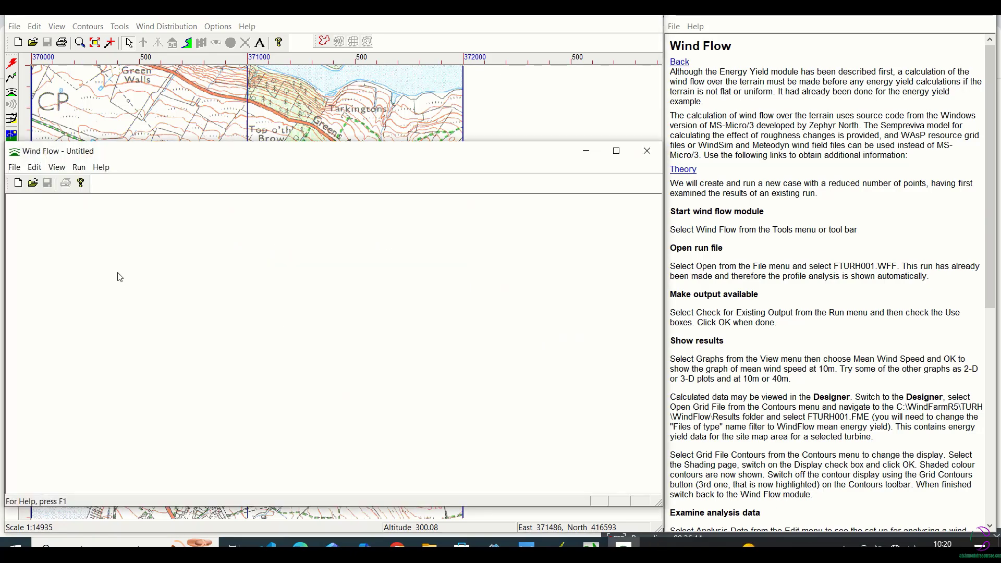
Open the existing wind flow run FTURH001.WFF in the Wind Flow module
left_click(14, 167)
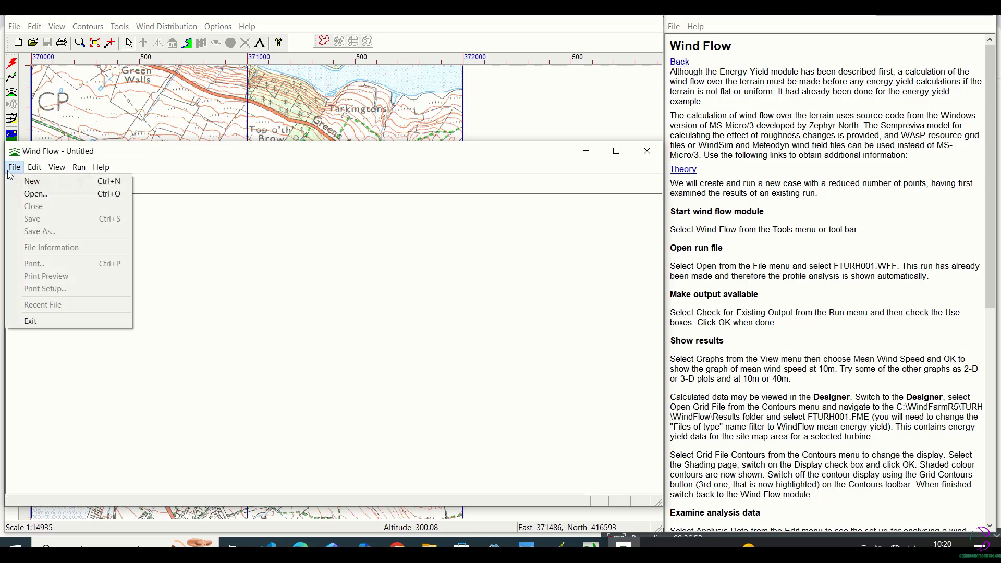
left_click(24, 196)
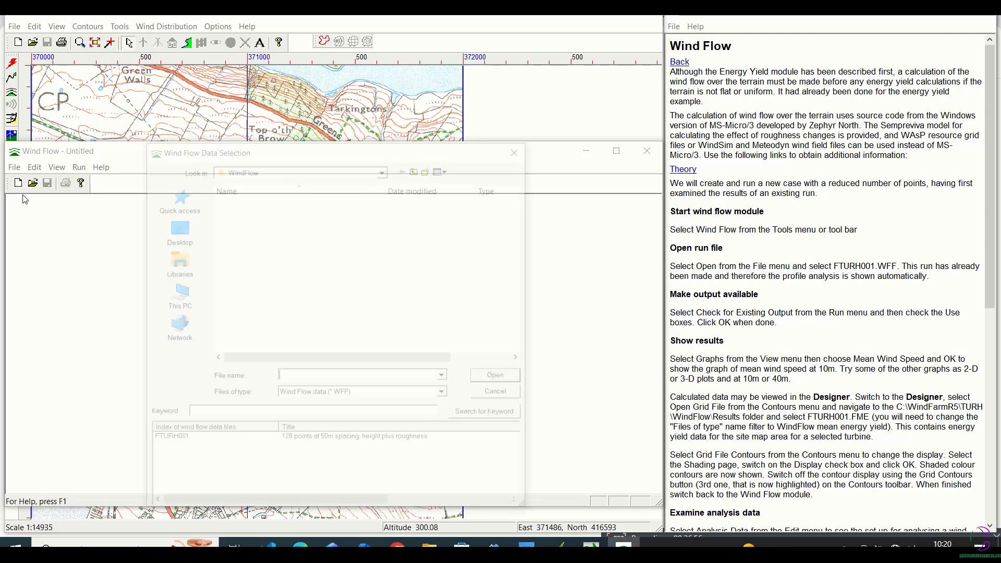
left_click(253, 226)
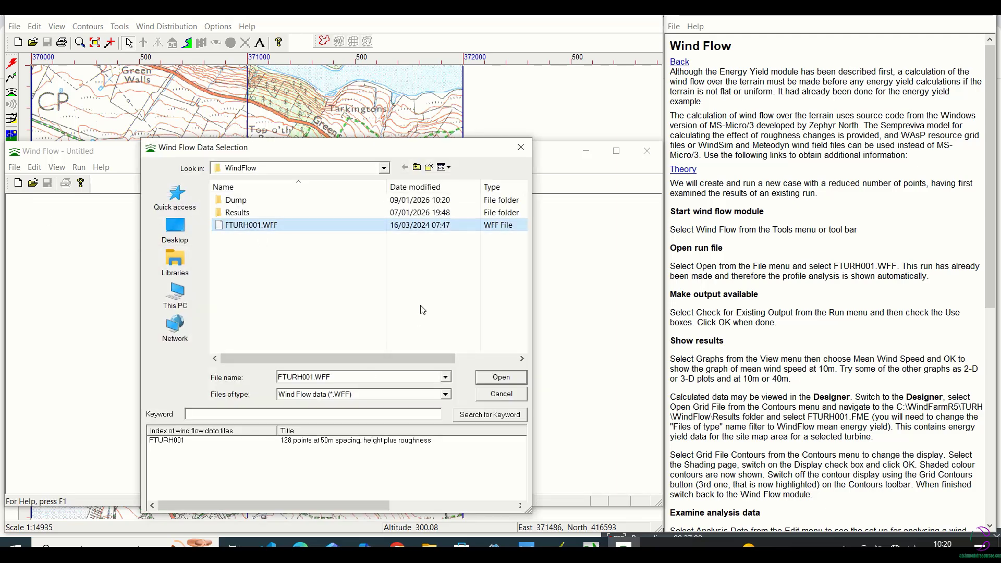
left_click(496, 385)
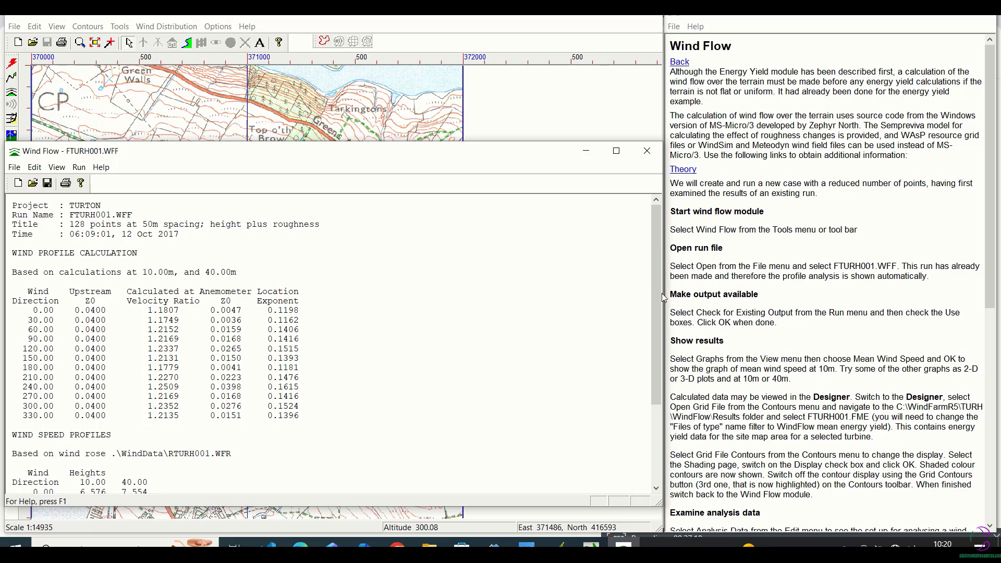
left_click_drag(660, 302, 514, 336)
Check for existing output and make the wind speeds, energy density and turbine energy yield data available for graphs
left_click(79, 167)
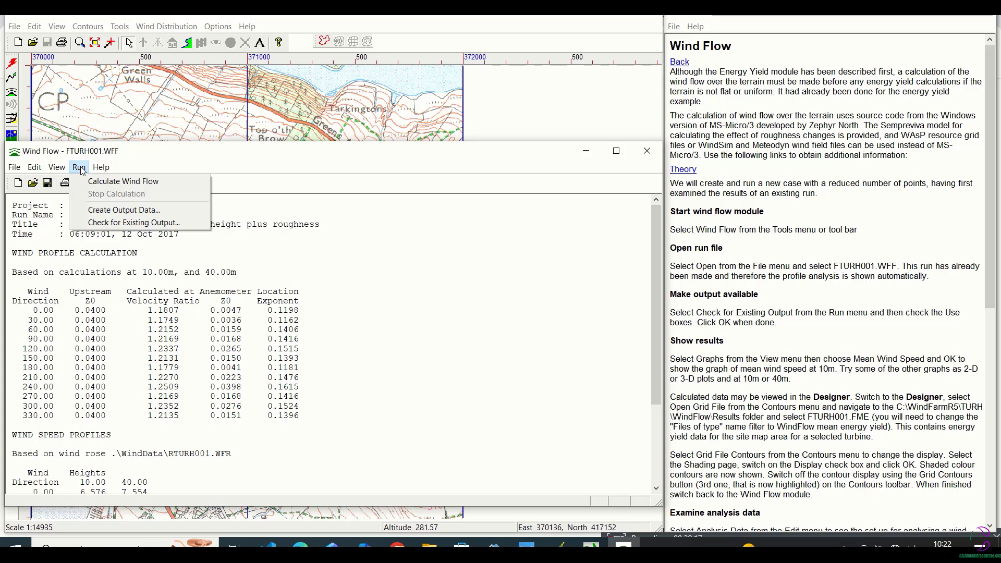
left_click(104, 225)
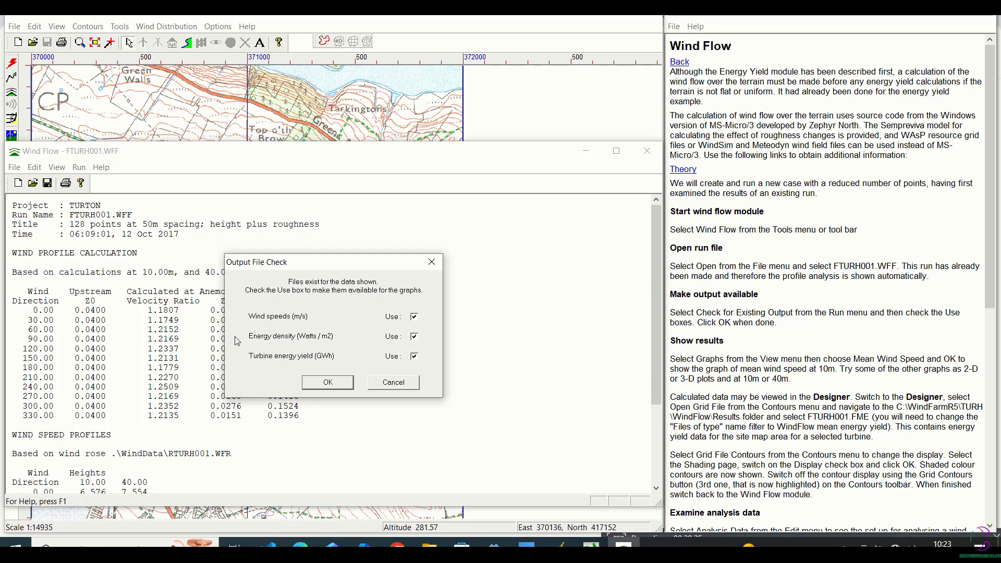
left_click(328, 382)
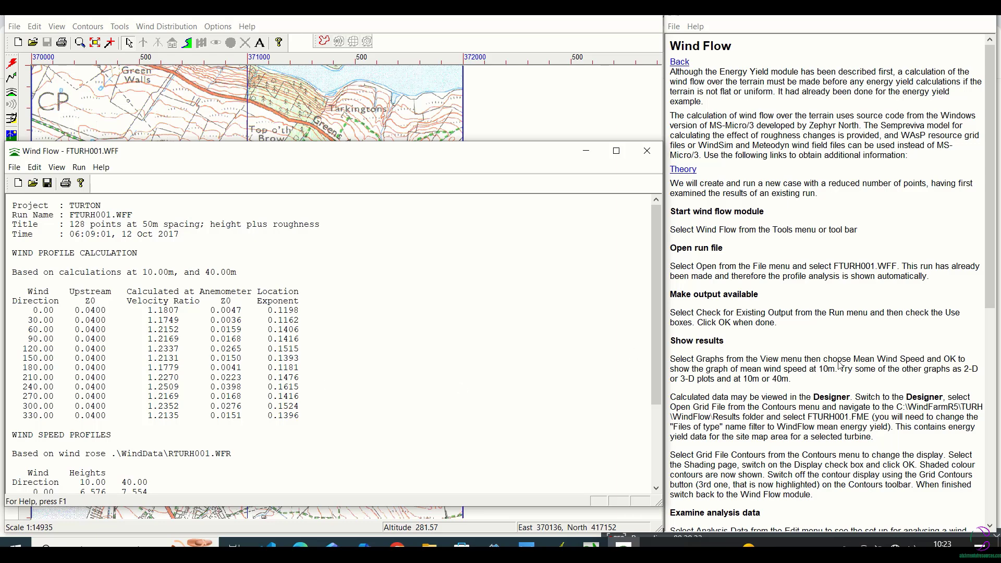
Plot the mean wind speed at 10 m height as a 2-D contour graph
left_click_drag(992, 238, 998, 396)
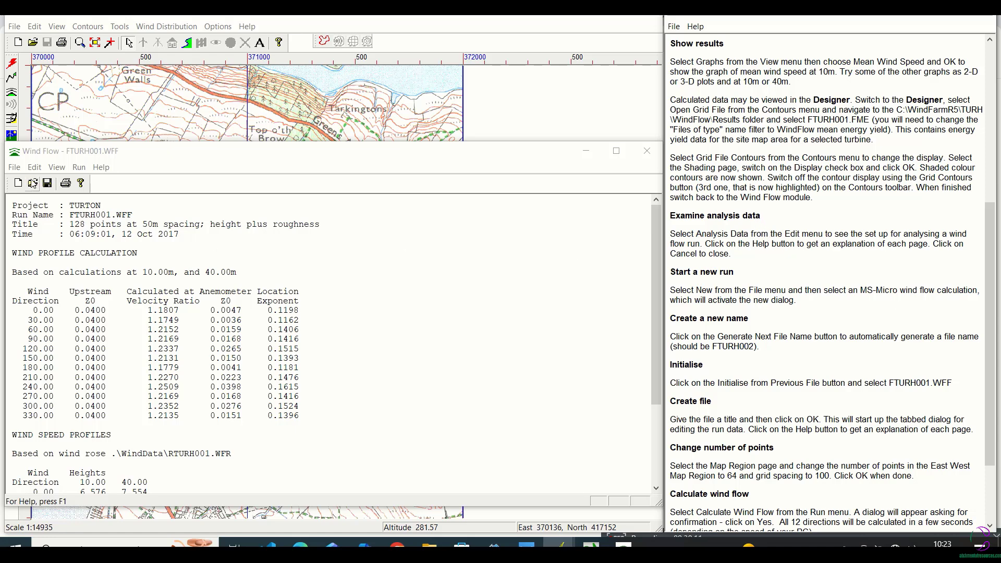
left_click(65, 170)
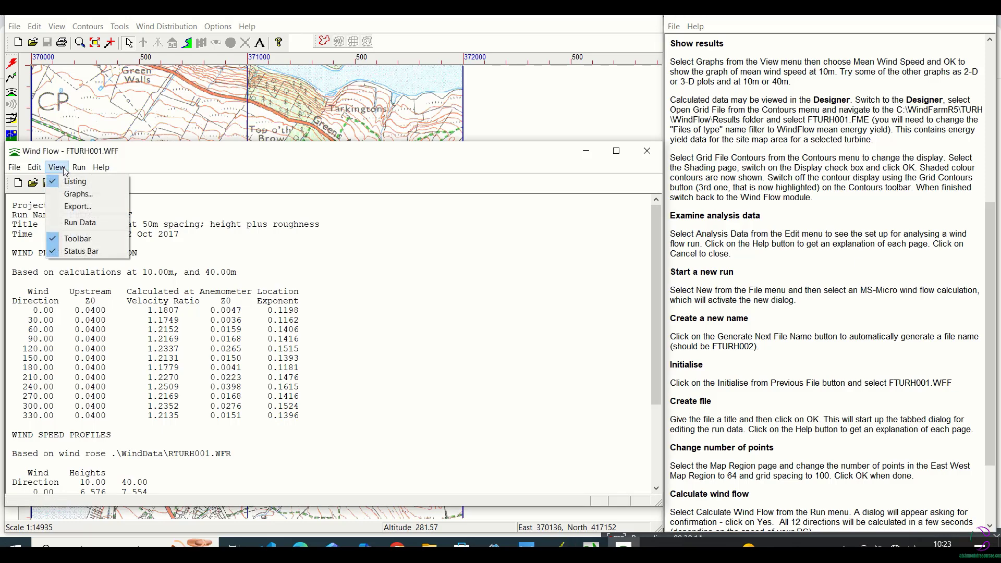
left_click(76, 194)
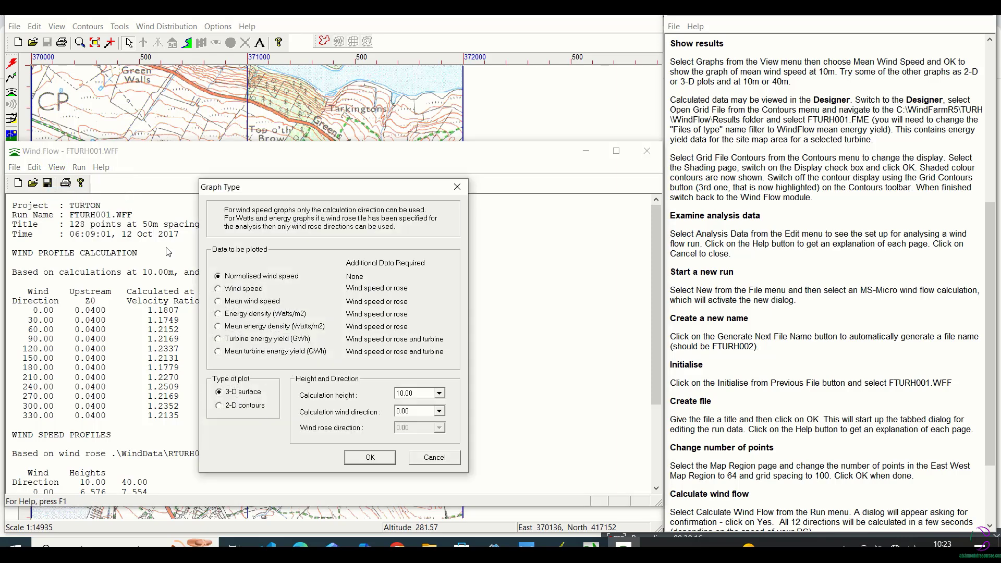
left_click(218, 302)
left_click(219, 405)
left_click(370, 458)
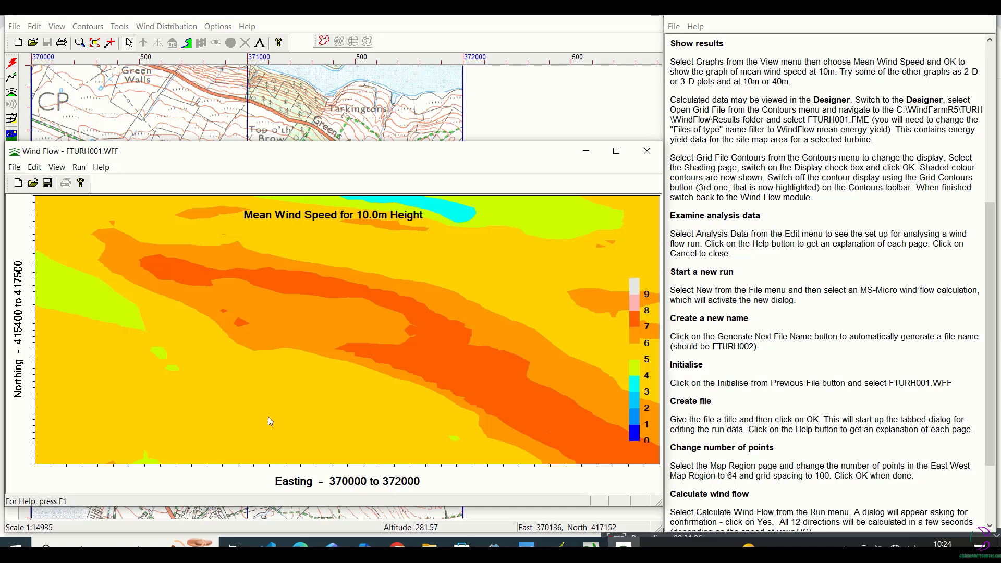
Replot the mean wind speed 2-D contour graph for a calculation height of 40 m
left_click(121, 29)
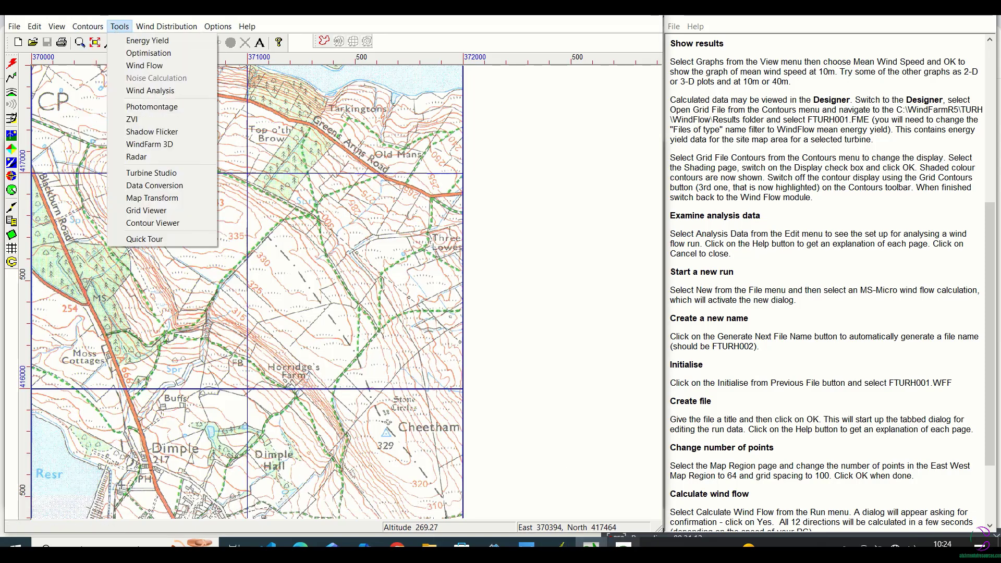
left_click(145, 65)
left_click(57, 166)
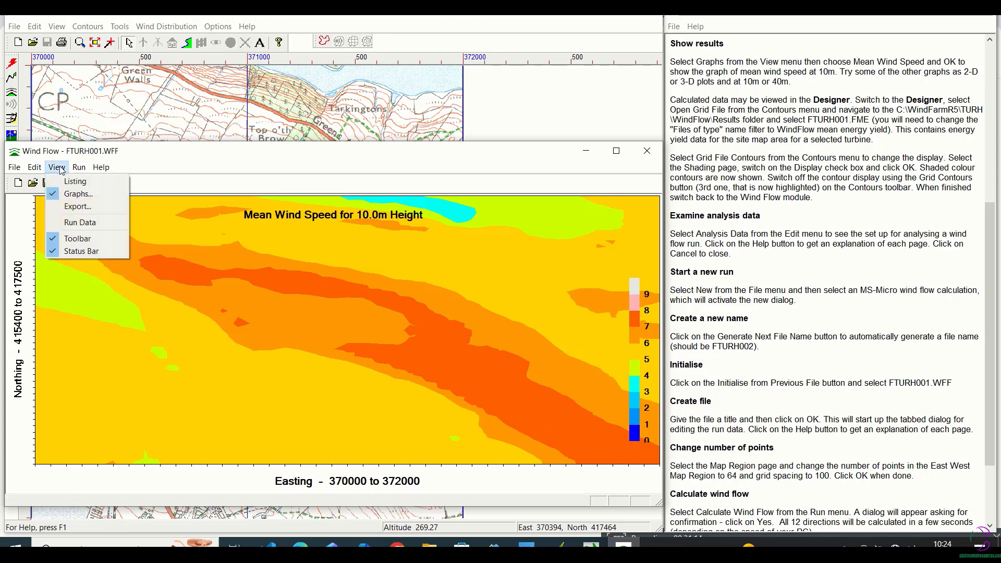
left_click(68, 194)
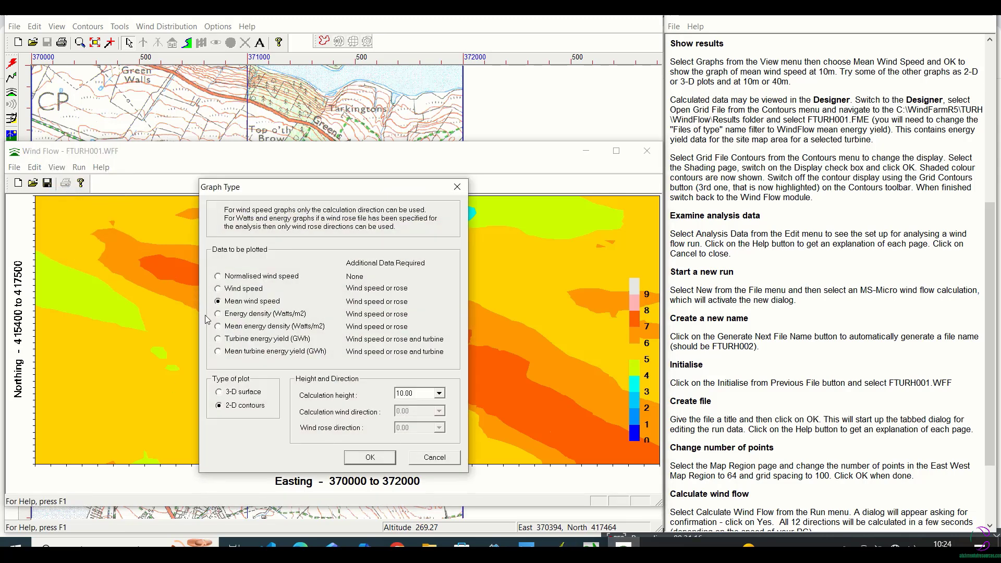
left_click(439, 394)
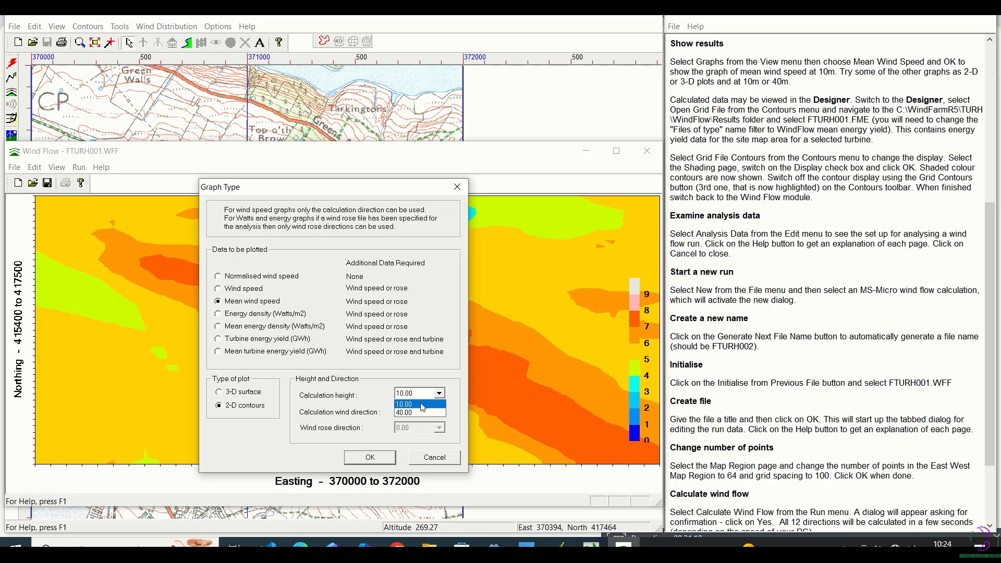
left_click(418, 412)
left_click(370, 457)
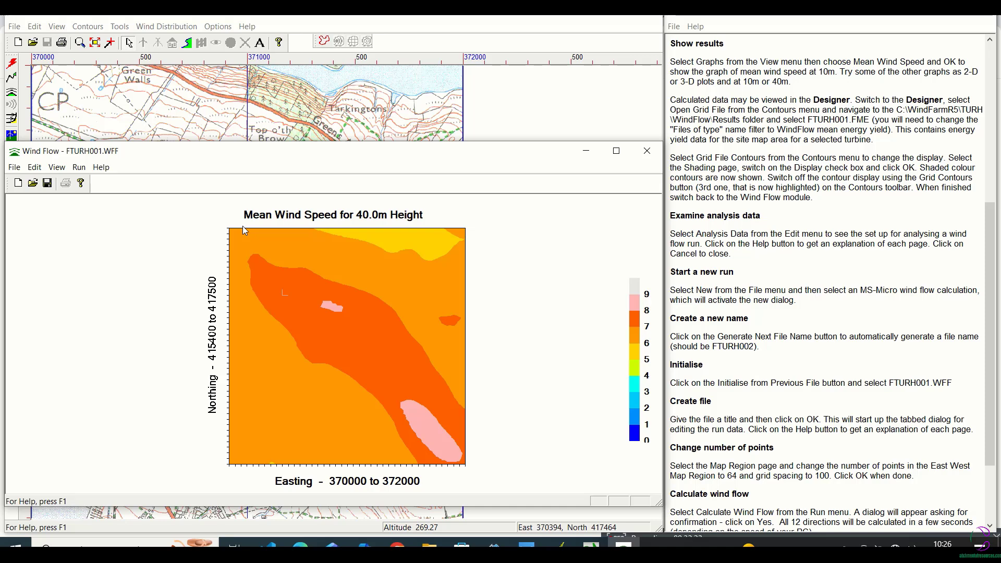
left_click(15, 168)
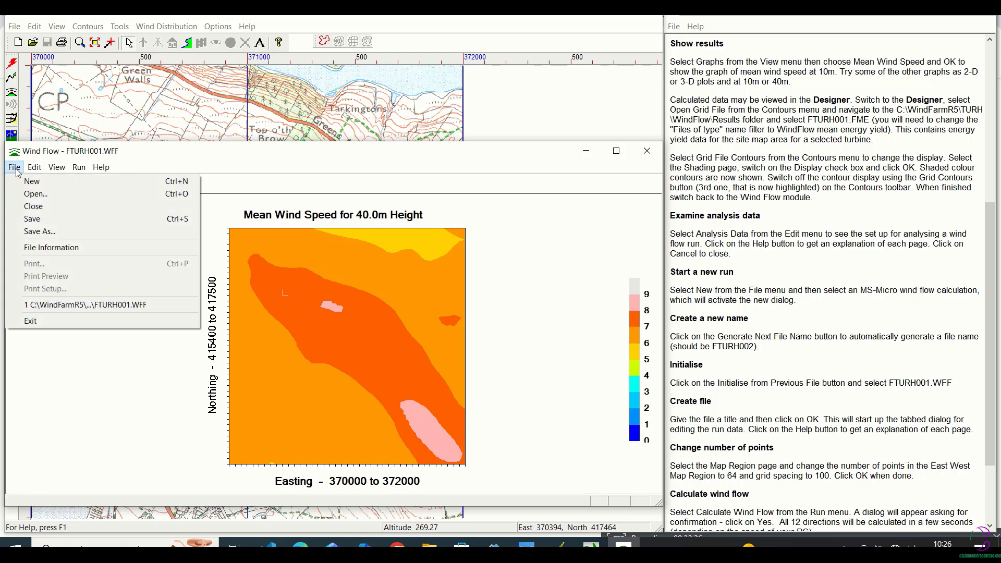
mouse_move(31, 171)
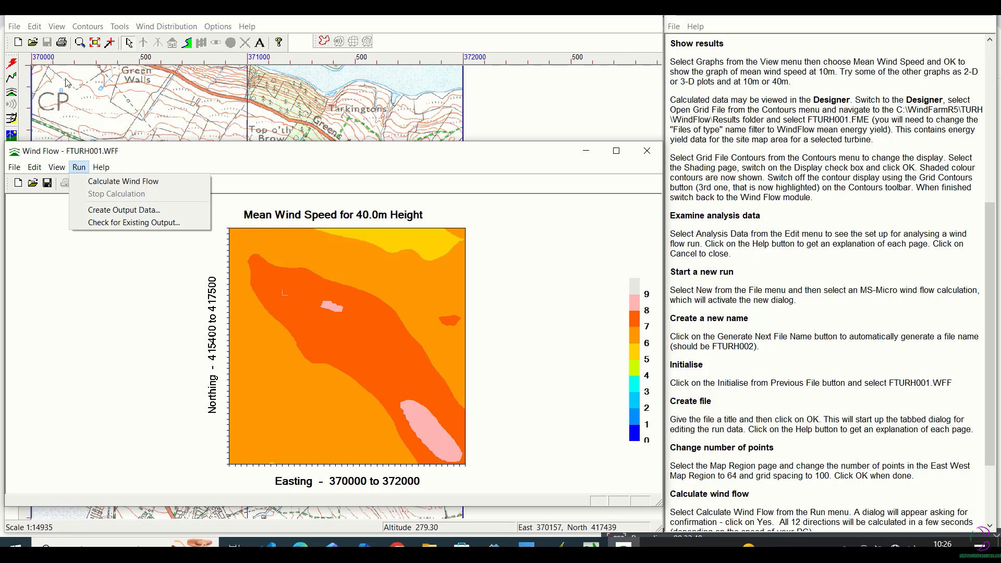
Switch to the Designer and browse to the Turh\WindFlow\Results folder for opening a grid file
left_click(108, 19)
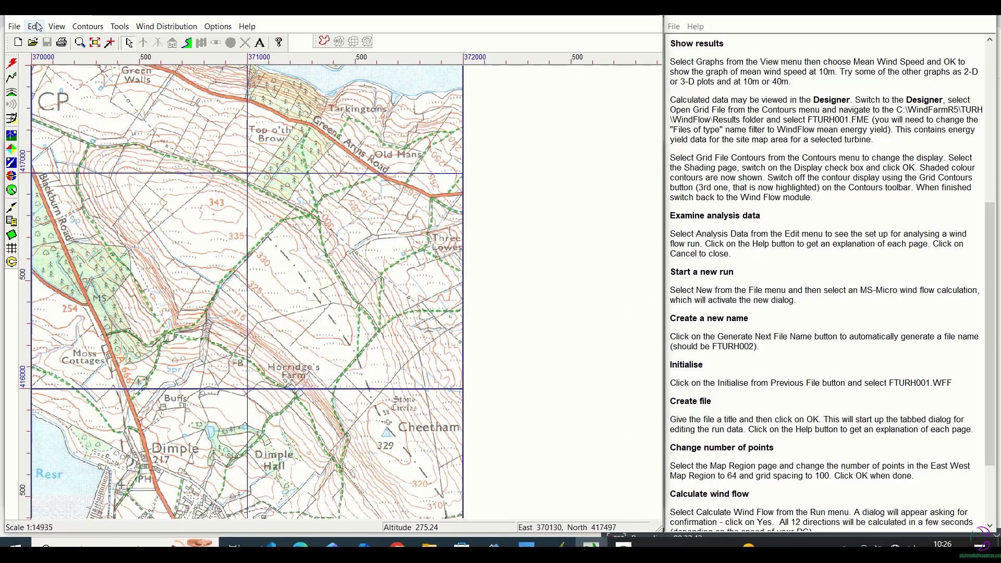
left_click(14, 26)
mouse_move(52, 30)
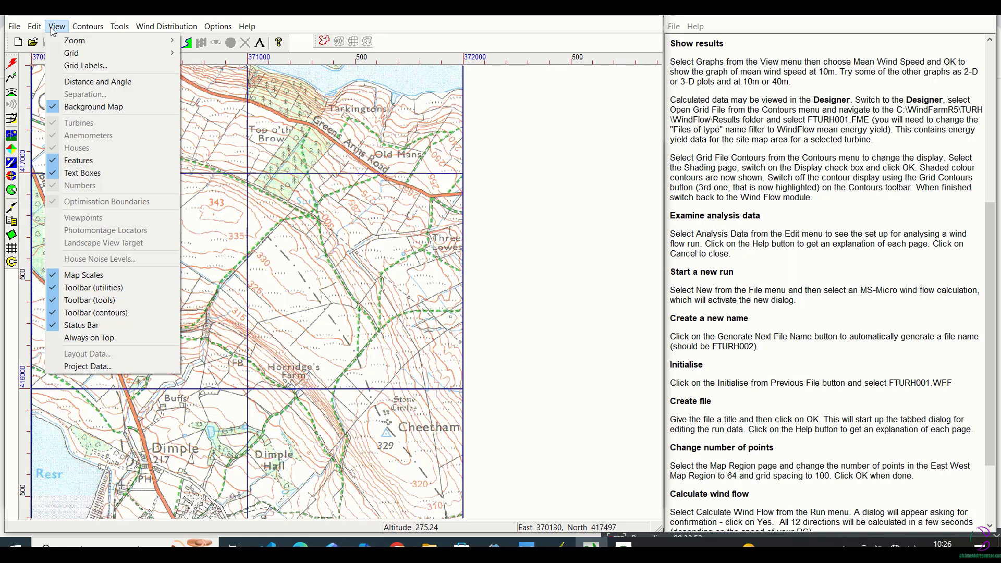
mouse_move(82, 29)
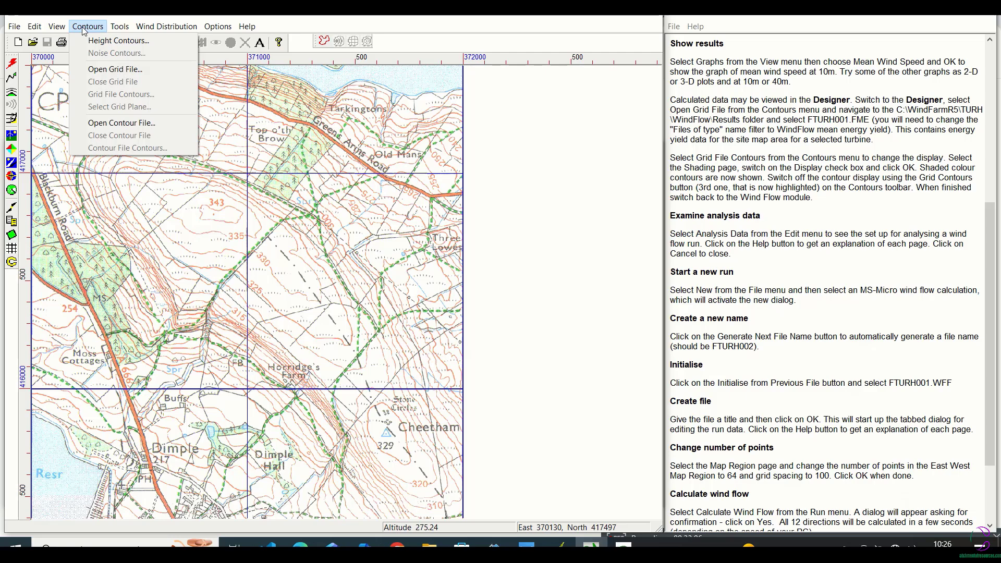
left_click(102, 71)
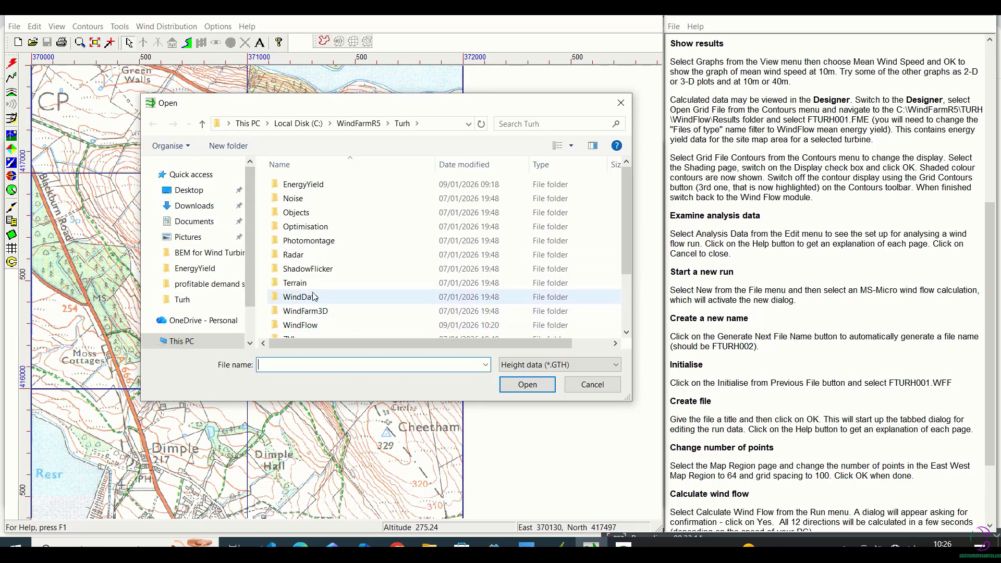
double_click(315, 325)
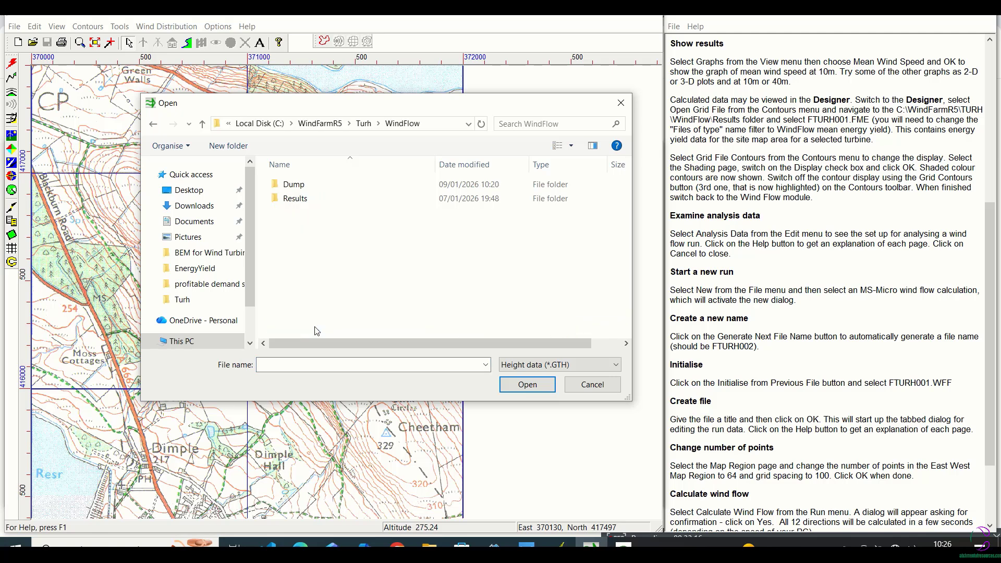
double_click(303, 198)
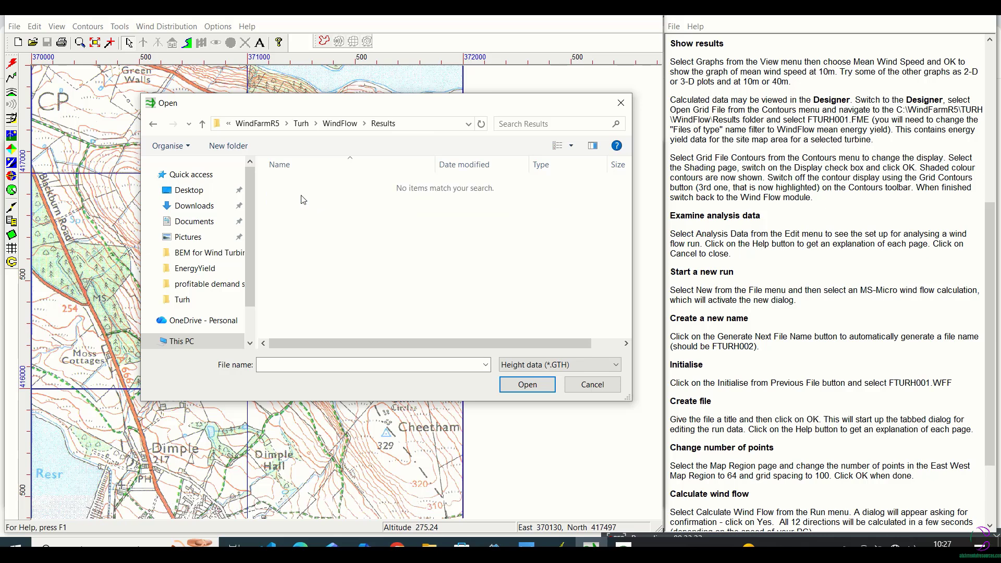
List all file types and open the mean energy yield grid file FTURH001.FME
left_click(603, 366)
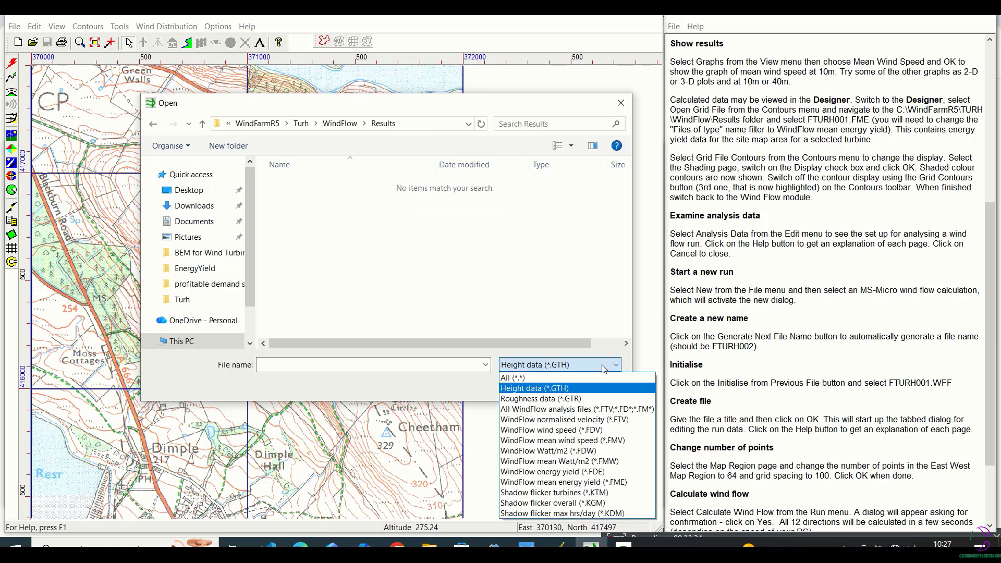
left_click(513, 377)
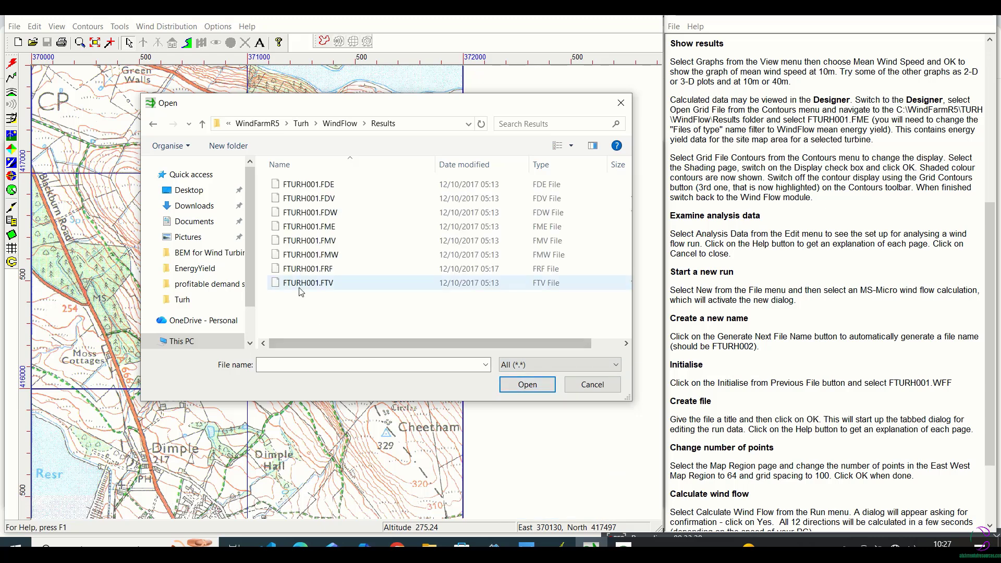
left_click(321, 228)
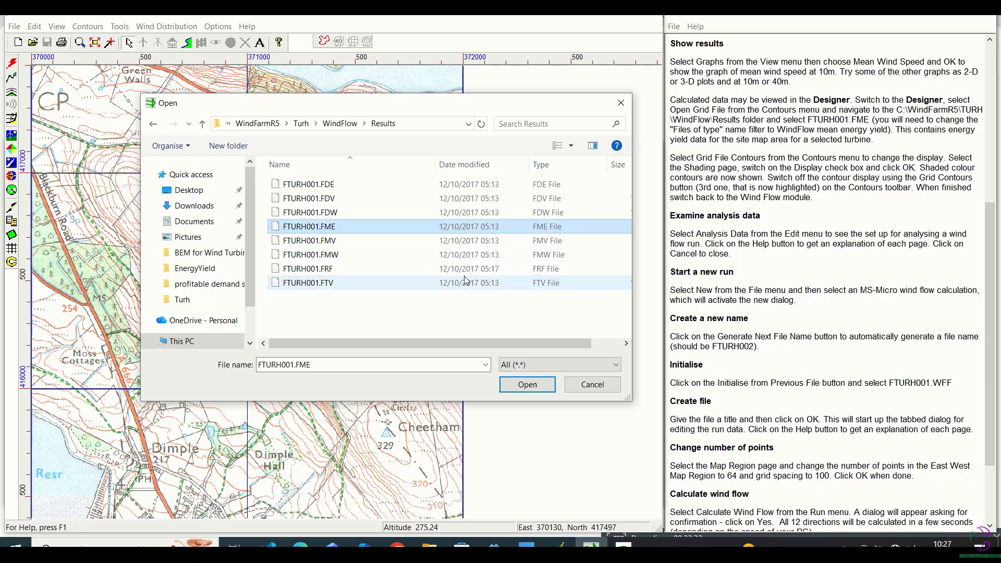
left_click(527, 384)
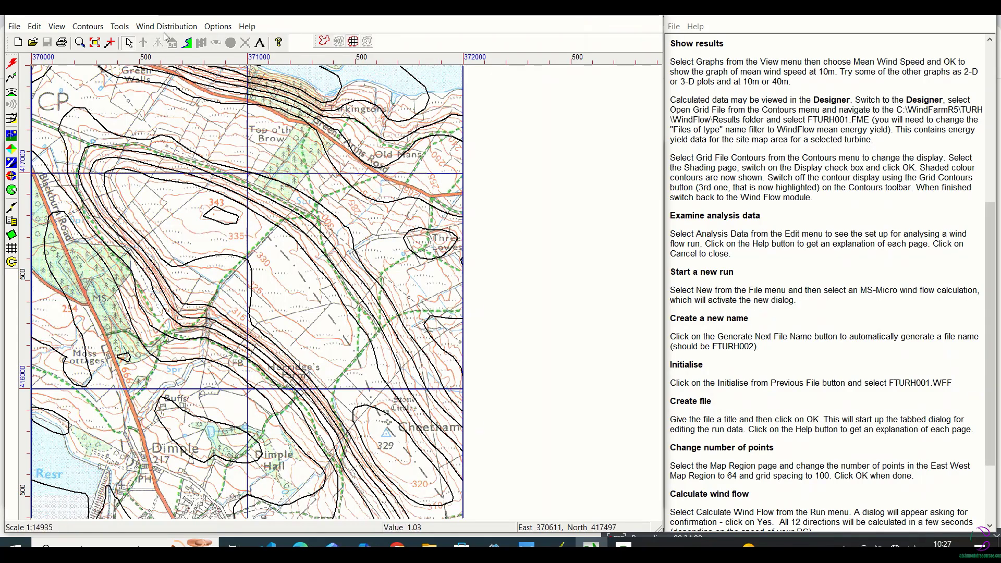
Turn on the shading display for the grid file contours and inspect the shaded map in the maximised Designer window
left_click(98, 27)
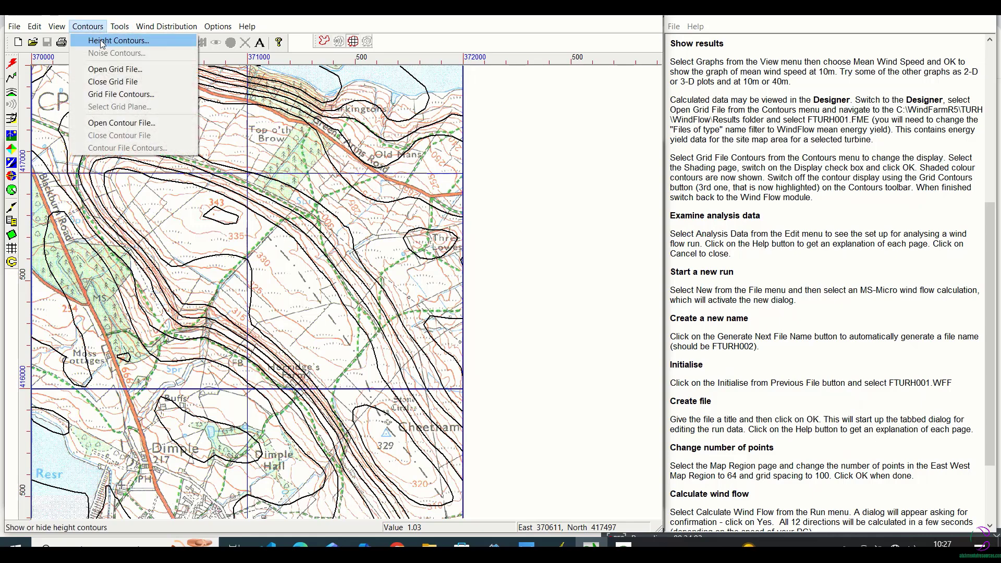
left_click(107, 96)
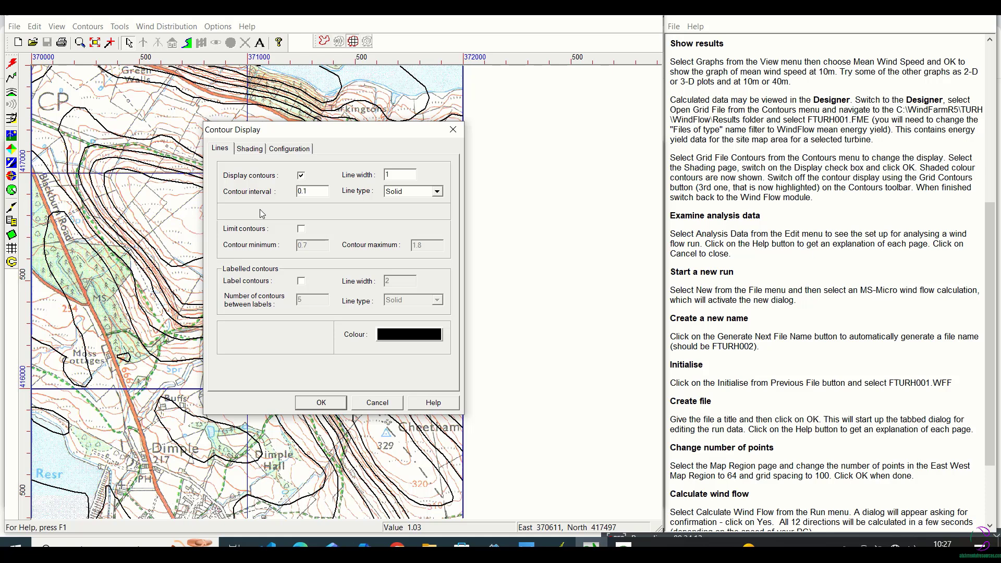
left_click(261, 150)
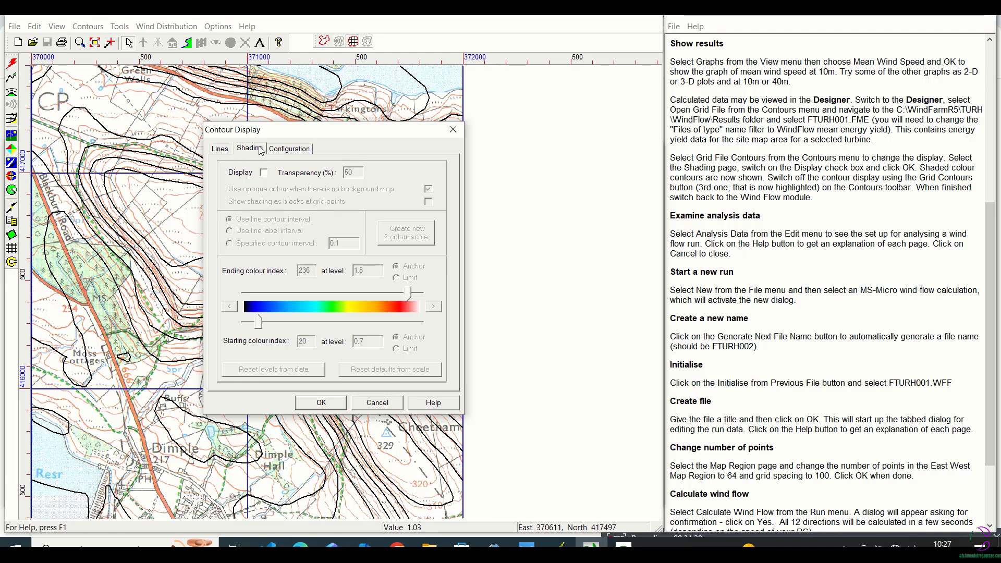
left_click(264, 173)
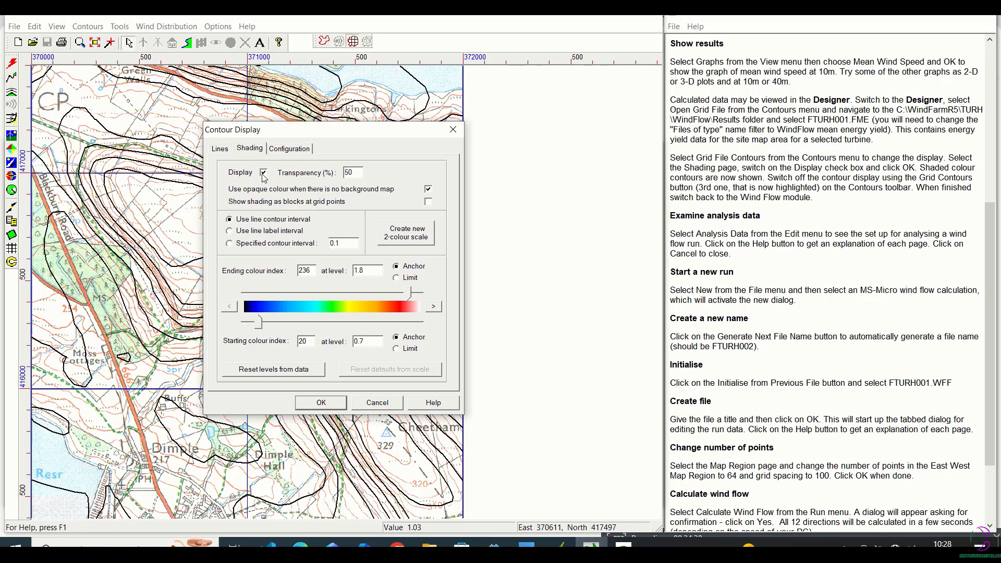
left_click(322, 402)
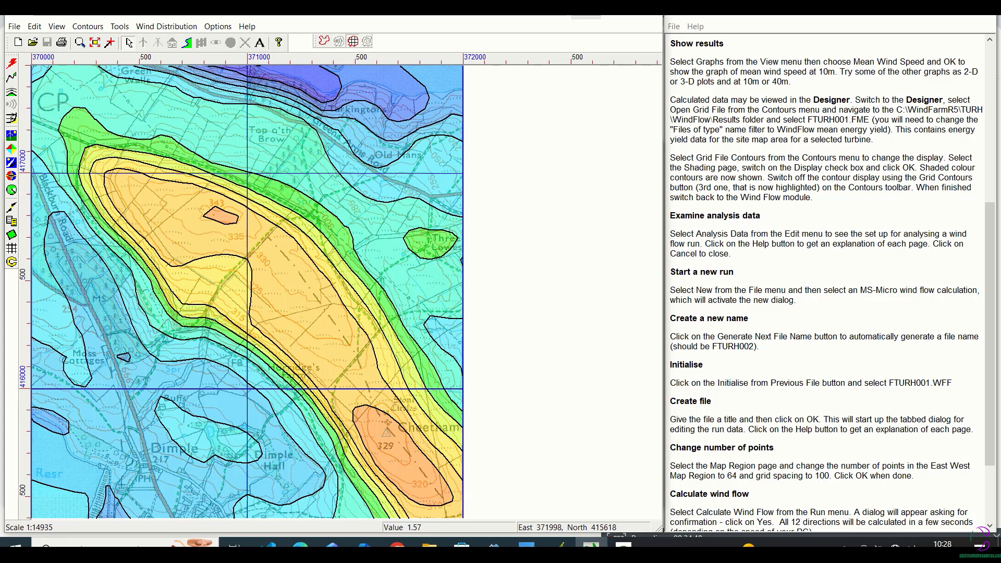
double_click(624, 15)
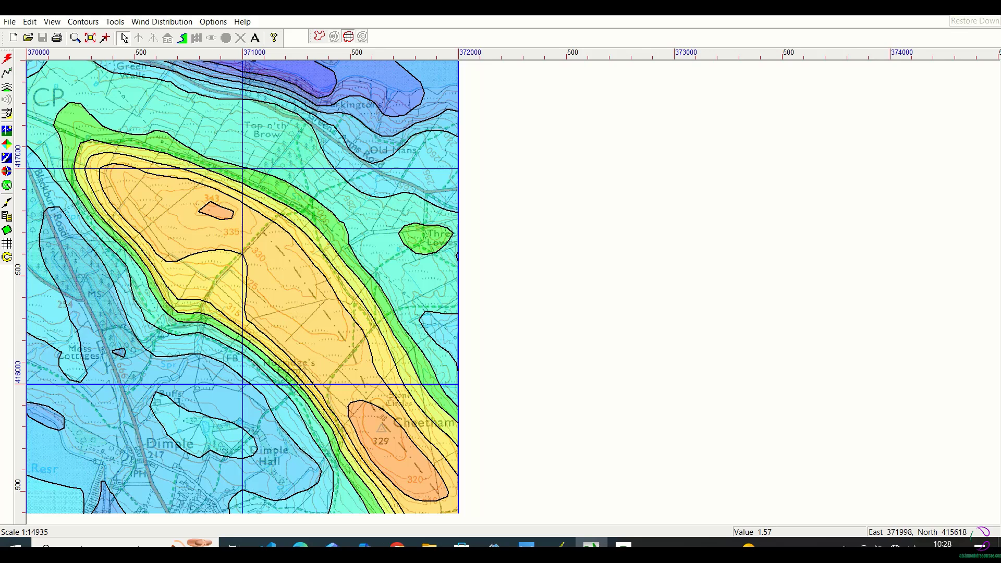
left_click(954, 16)
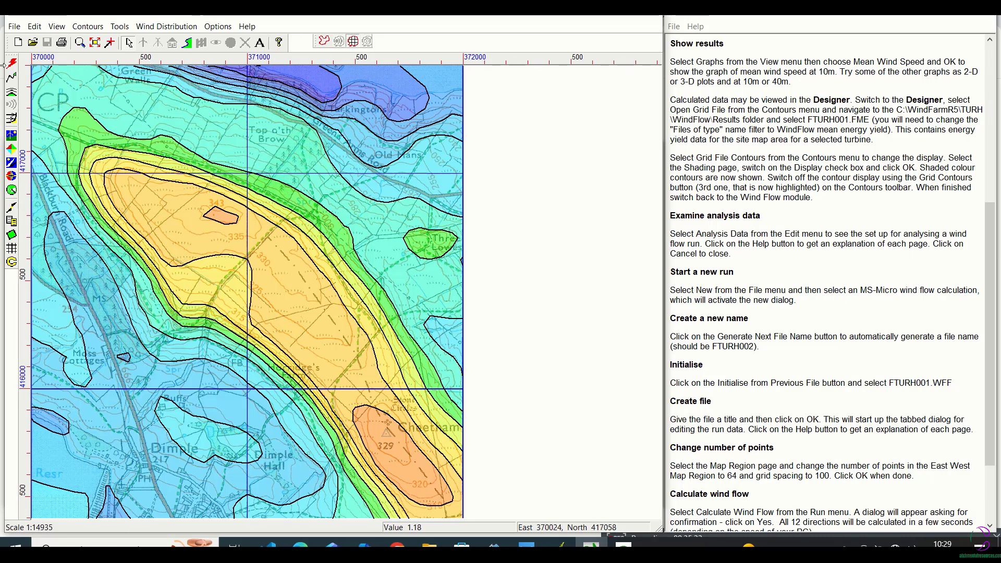
Switch off the grid file contour display on the map
left_click(88, 26)
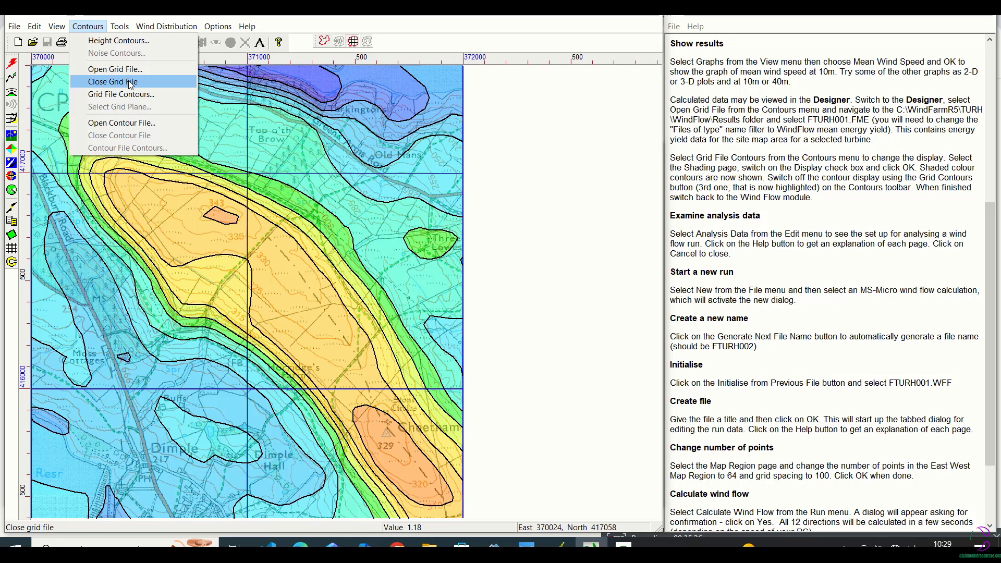
left_click(207, 193)
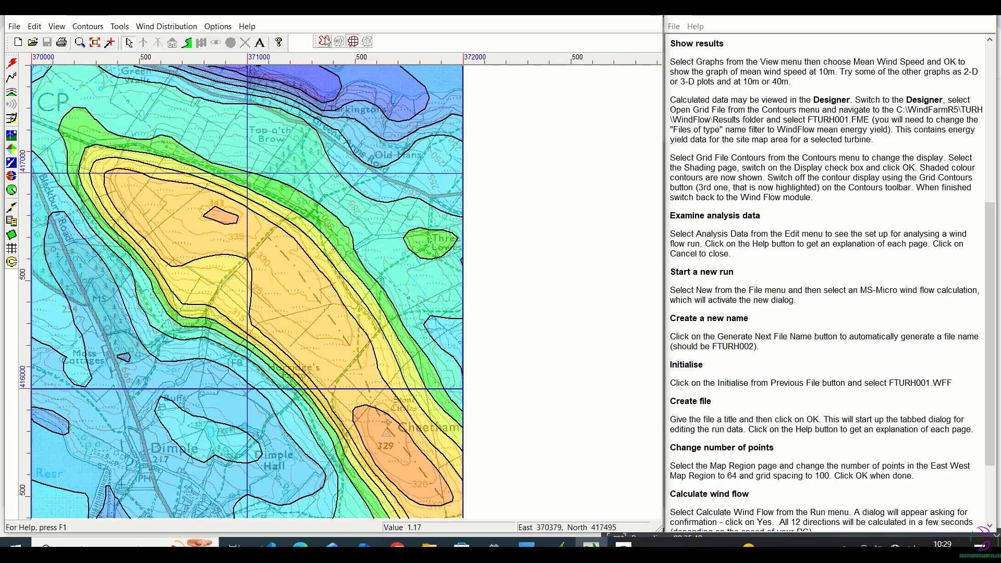
left_click(353, 42)
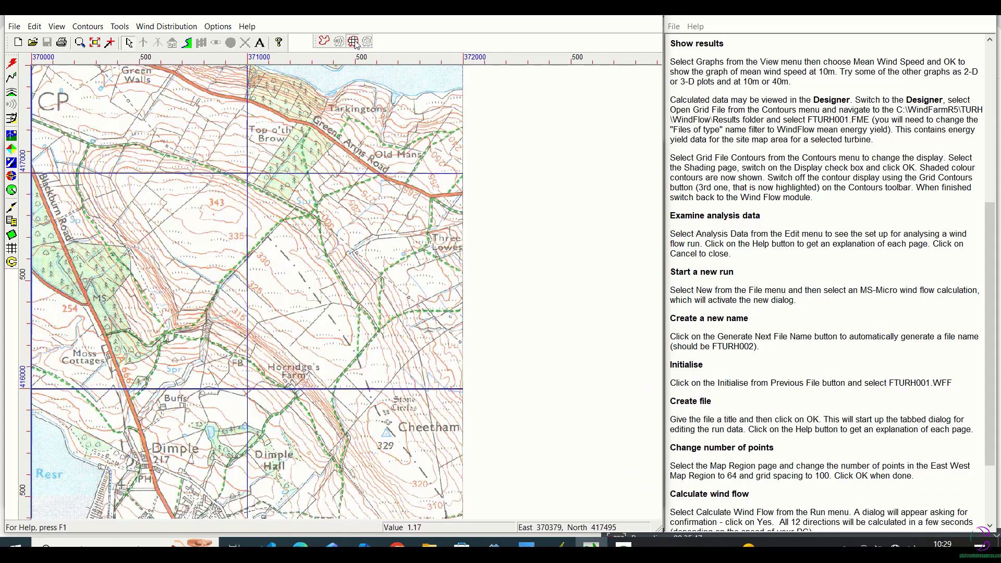
left_click(353, 42)
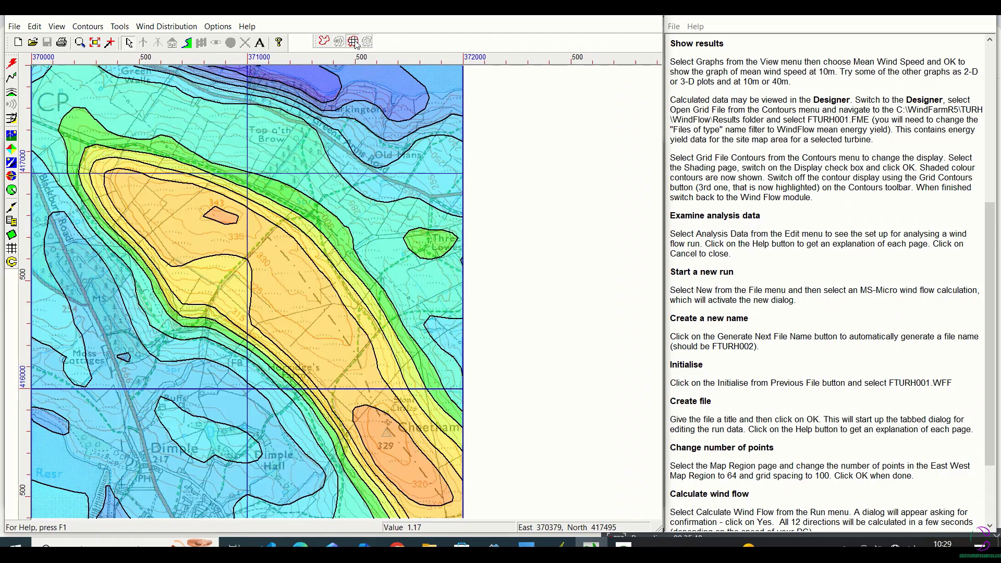
left_click(354, 42)
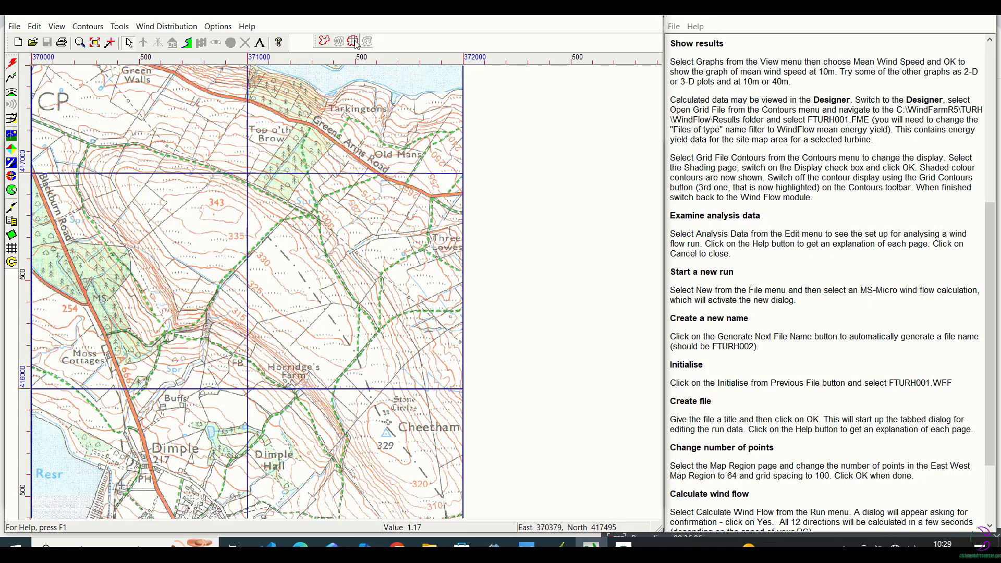
Switch back to the Wind Flow module and open the analysis data of run FTURH001 to examine its wind profile settings
left_click(623, 546)
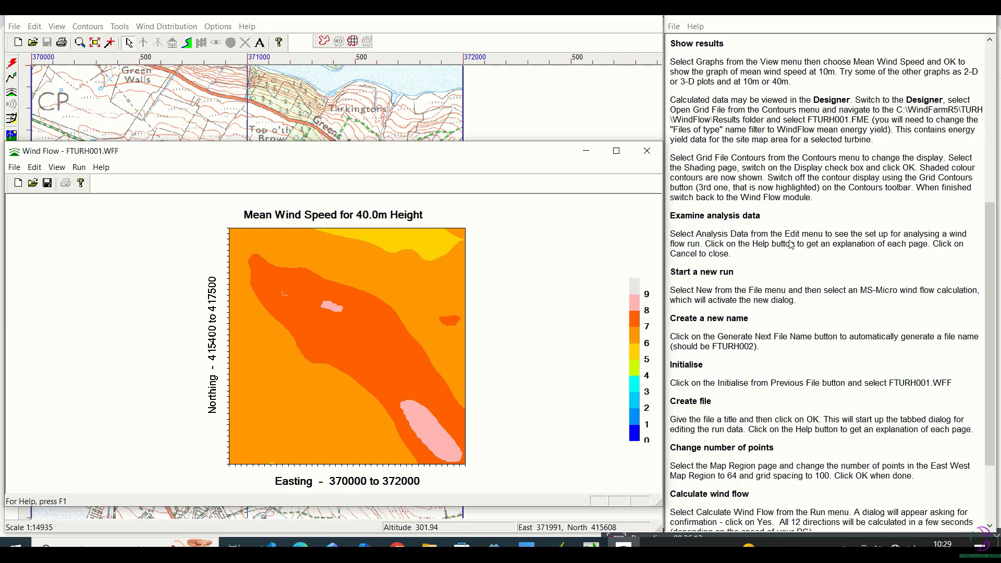
left_click(34, 168)
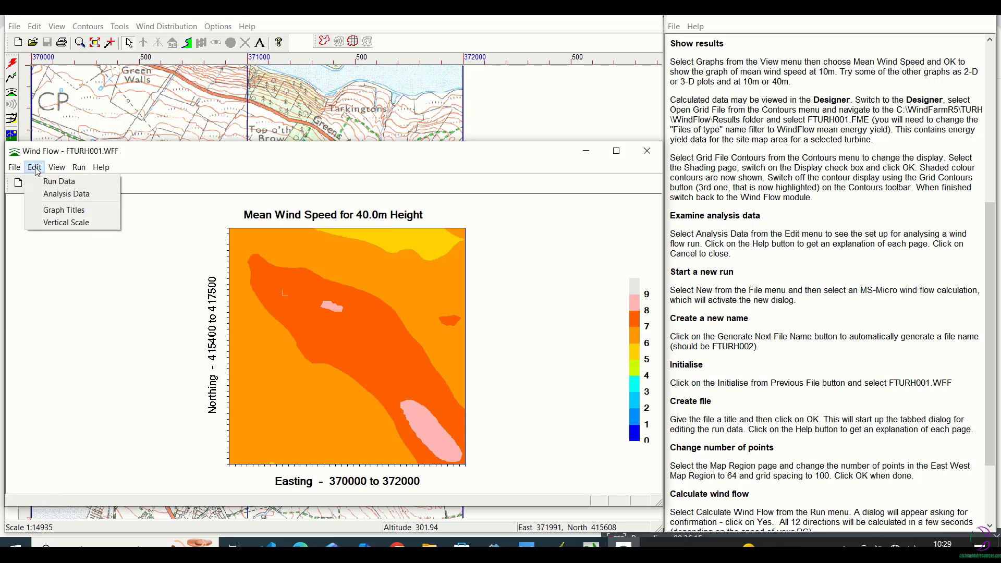
left_click(57, 194)
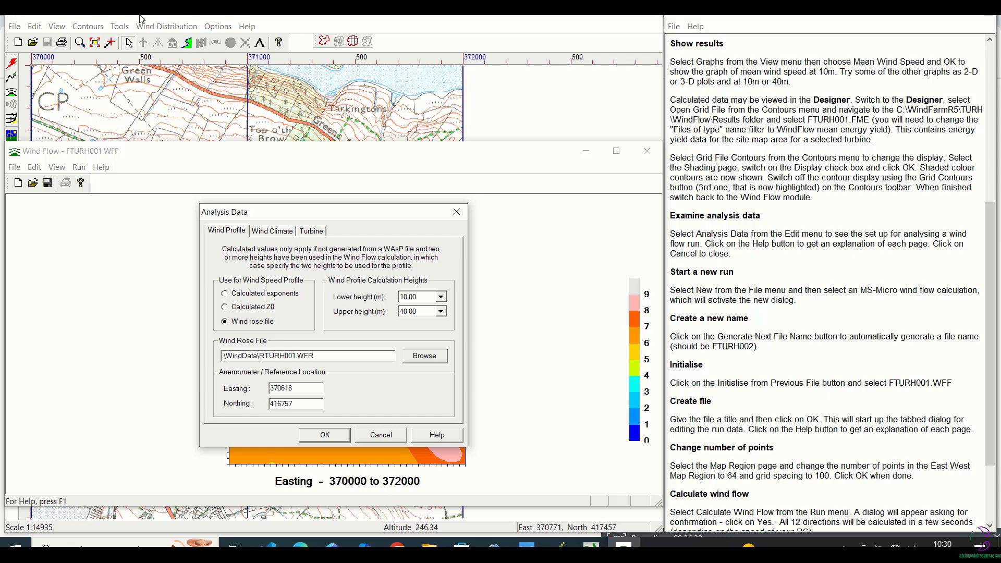
Open the WindFarm help topics and read the Wind Flow Overview page
left_click(247, 27)
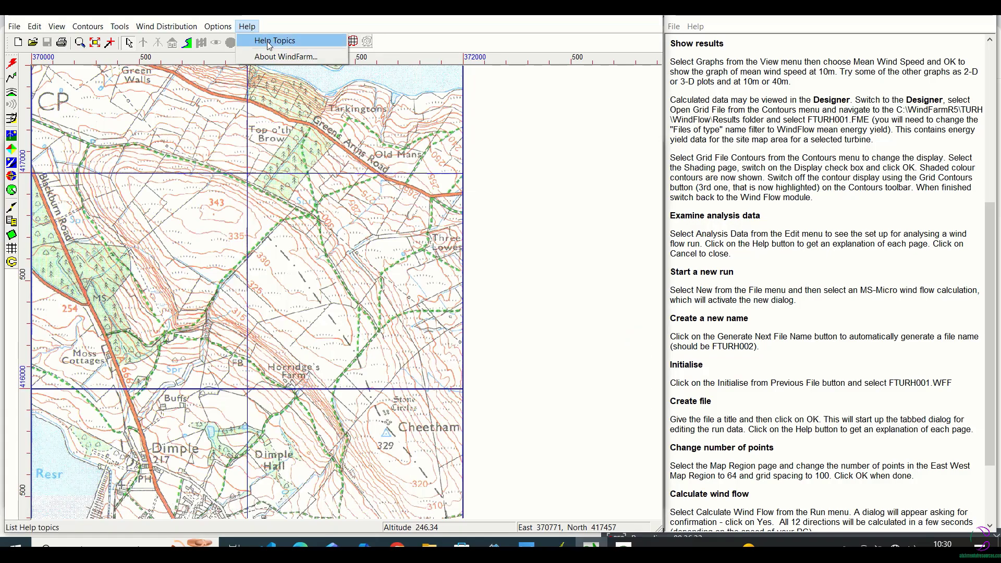
left_click(266, 40)
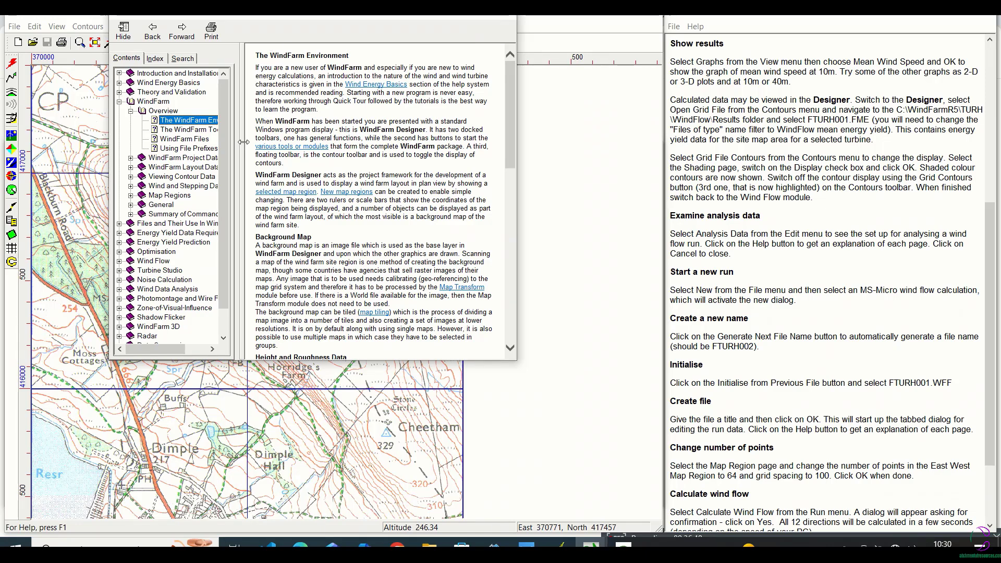
left_click(160, 263)
left_click(120, 262)
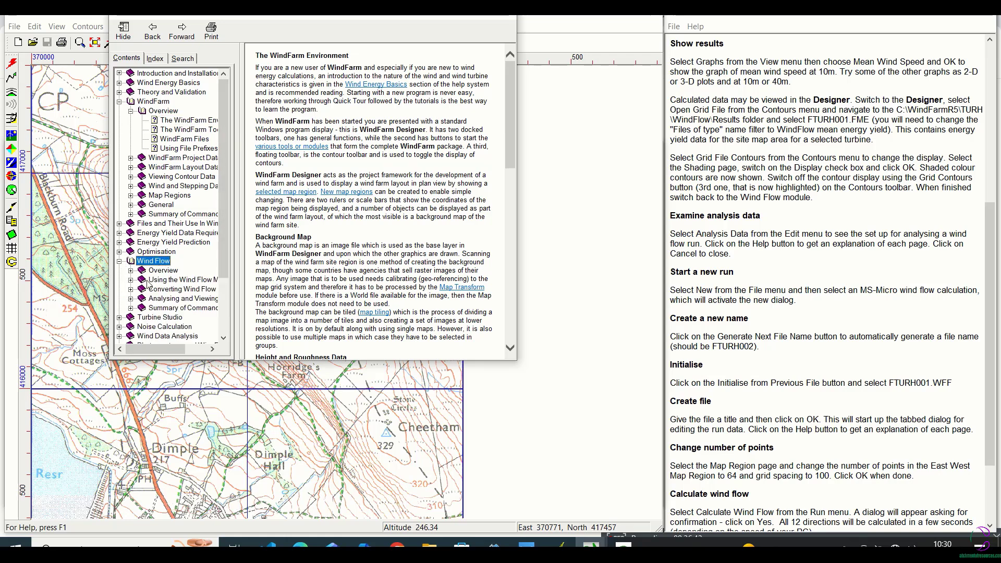
left_click(160, 271)
left_click(131, 271)
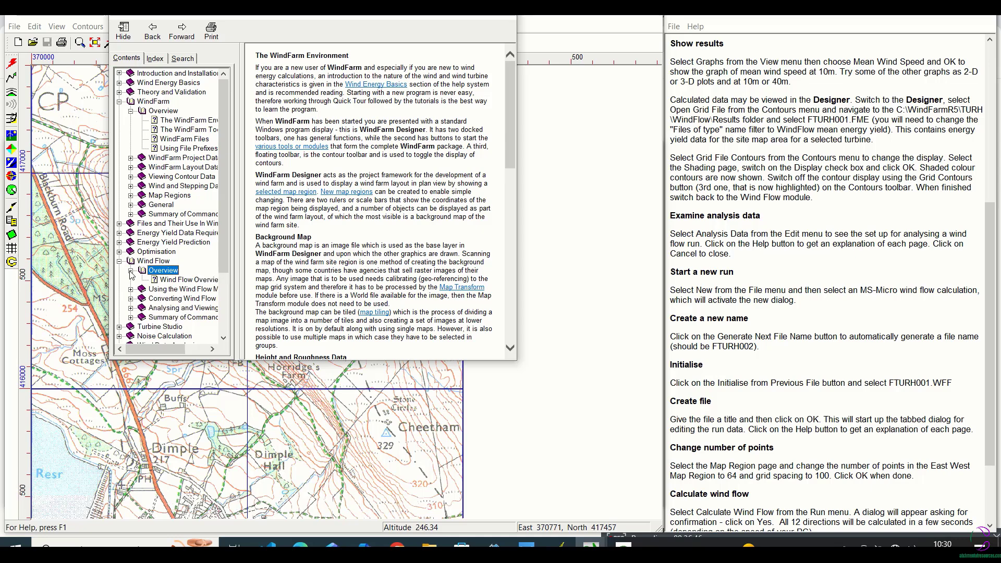
left_click(171, 281)
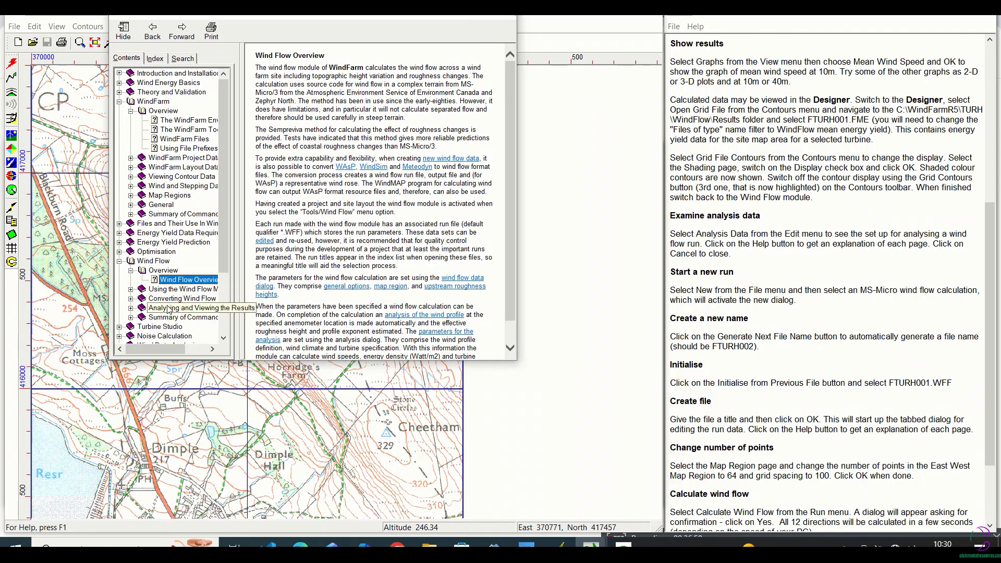
Read the Wind Flow help pages on creating new run data, run data parameters, general options and the map region
left_click(174, 290)
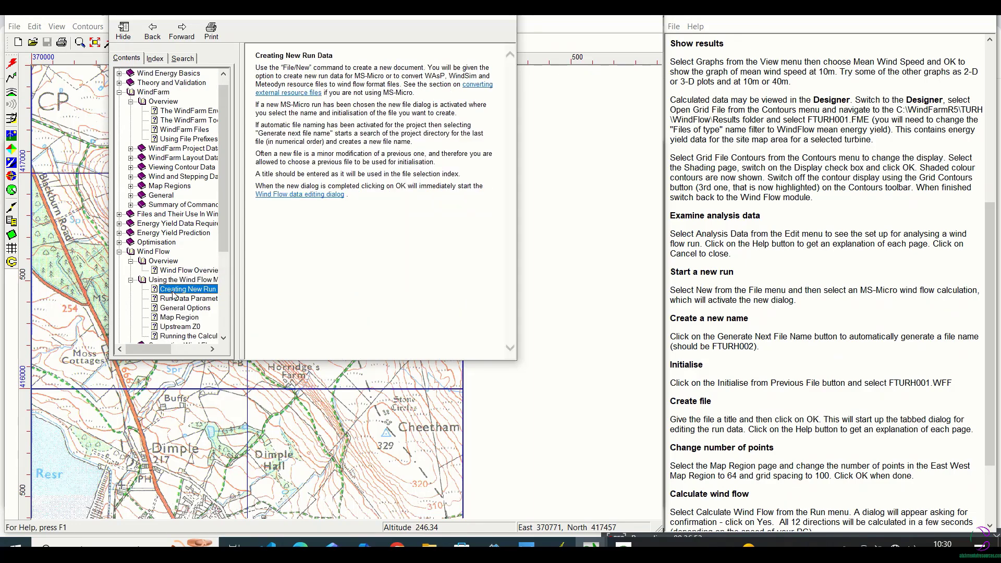
left_click(176, 298)
left_click(184, 309)
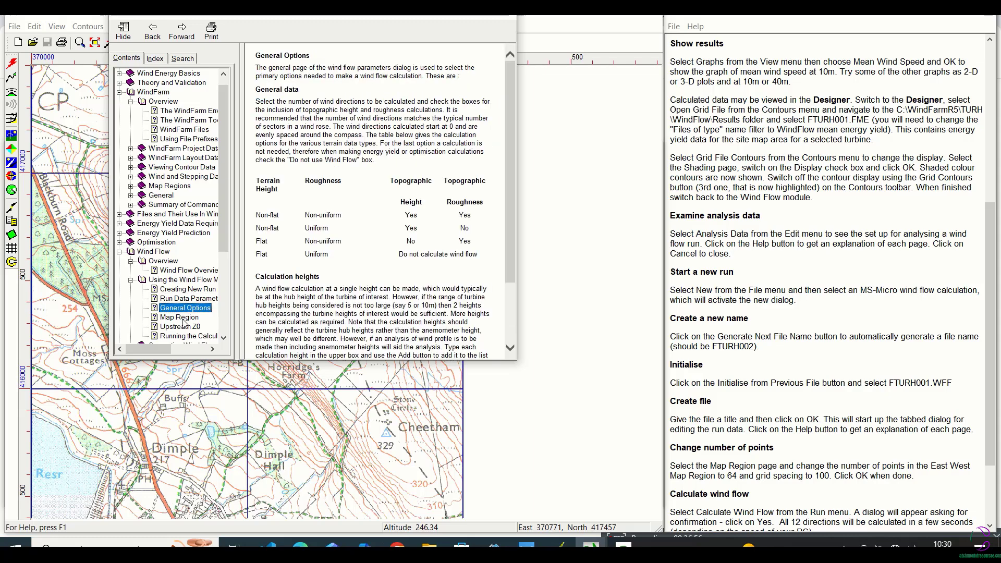
left_click(184, 327)
left_click(185, 322)
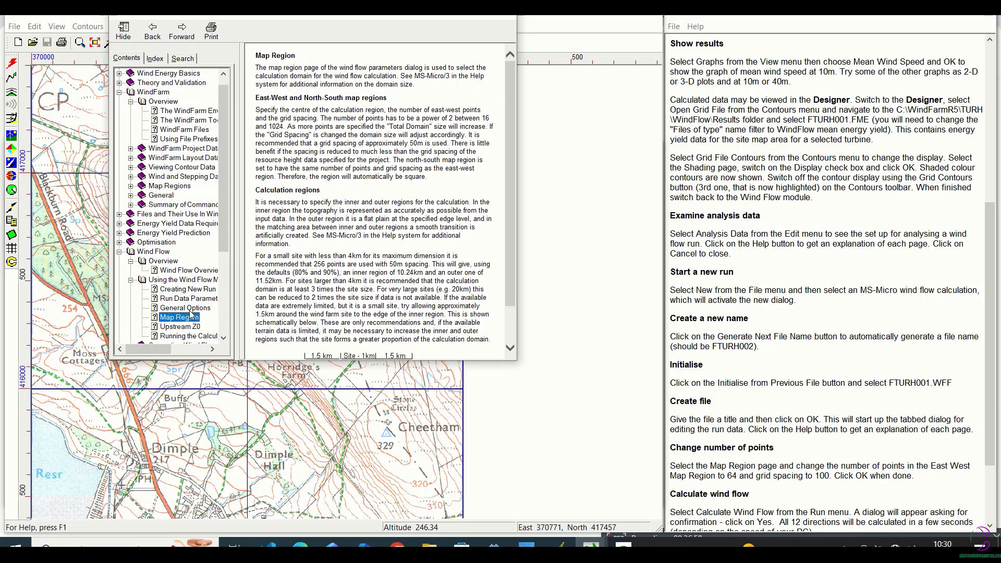
Read the Wind Flow help pages on upstream Z0 and on running the calculation and viewing the data
left_click_drag(227, 243, 226, 296)
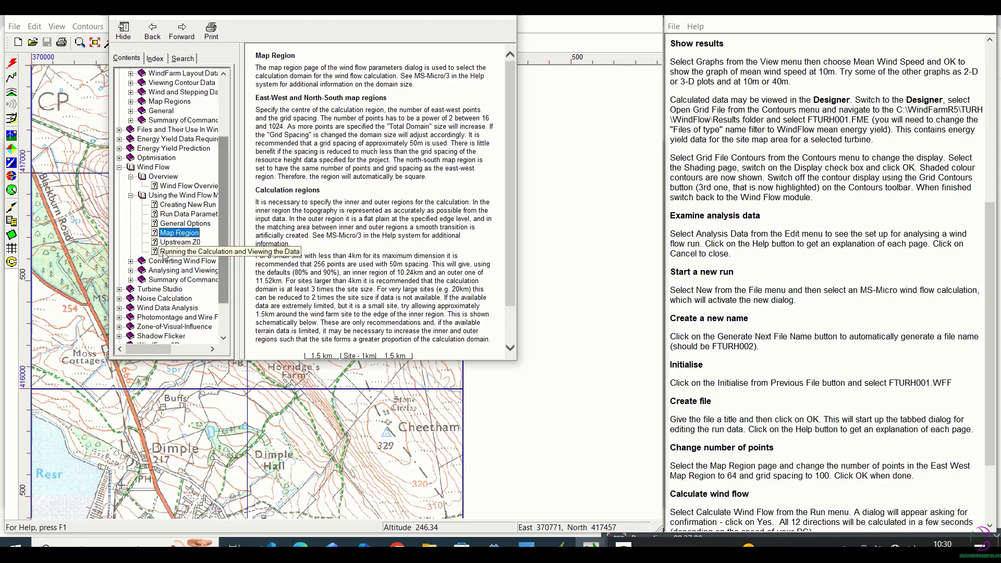
left_click(180, 242)
left_click(176, 252)
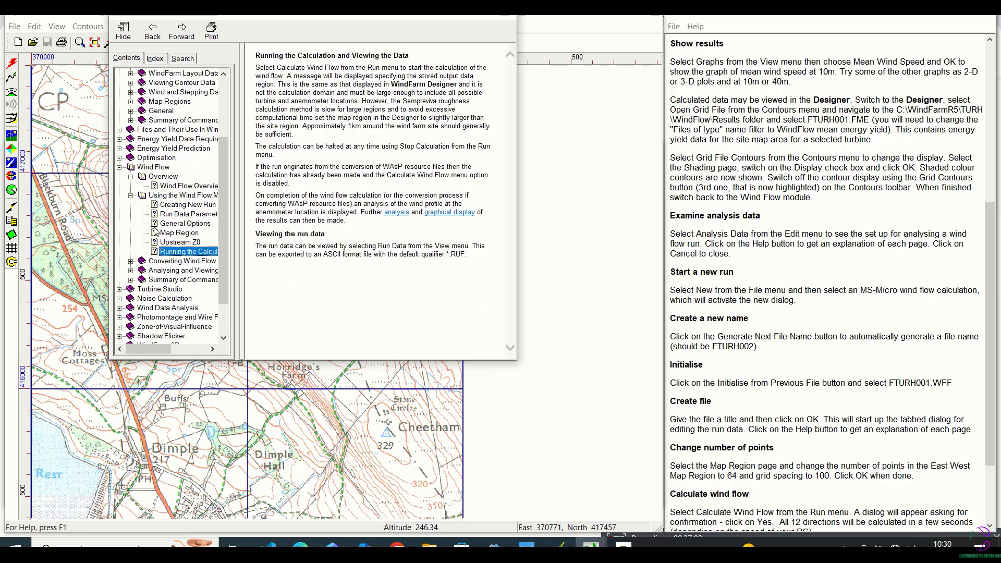
left_click(131, 195)
left_click(131, 187)
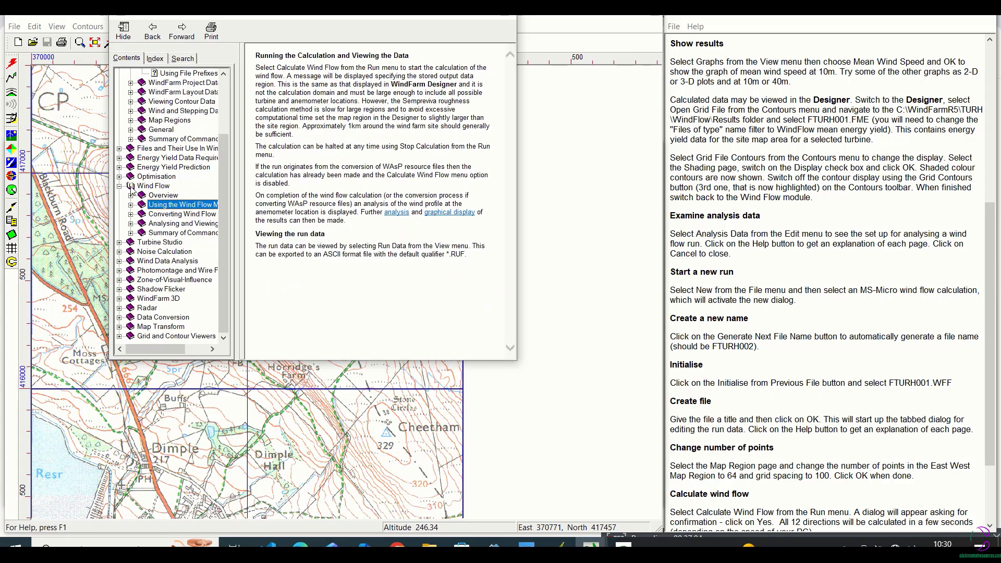
Read the help pages under Analysing and Viewing the Results, from wind profile analysis to checking for output data, and close the help
left_click(173, 226)
left_click(130, 224)
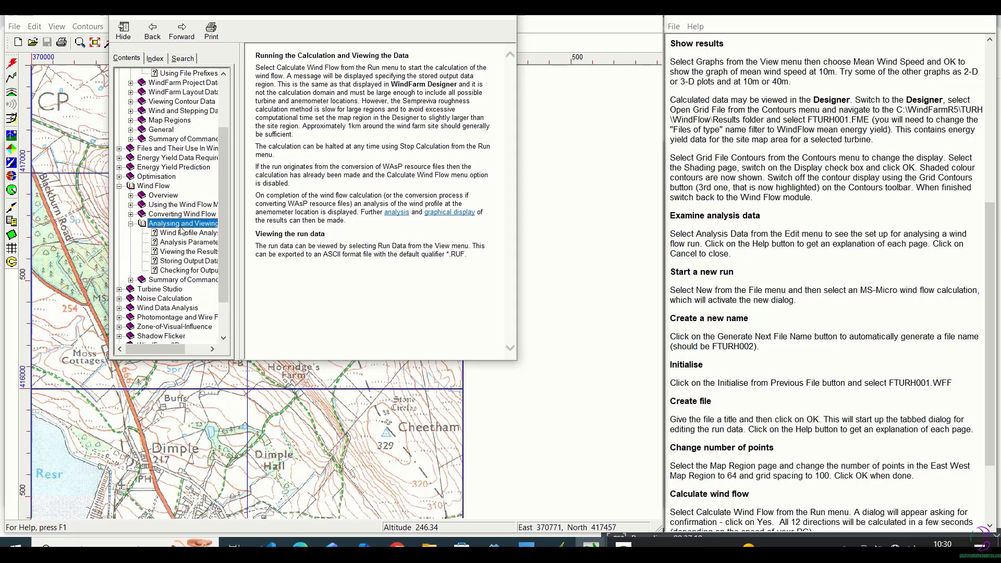
left_click(183, 233)
left_click(181, 243)
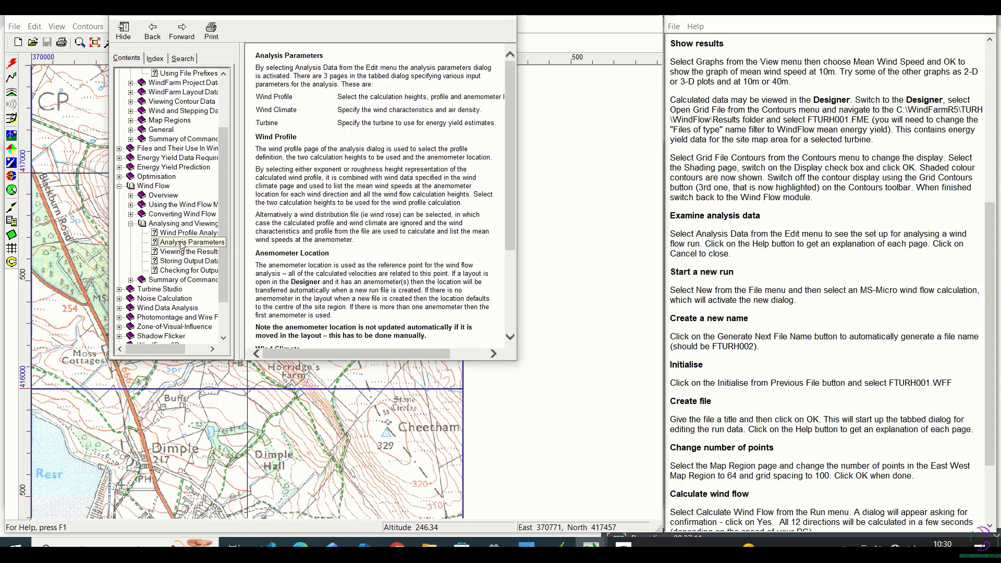
left_click(182, 254)
left_click(182, 262)
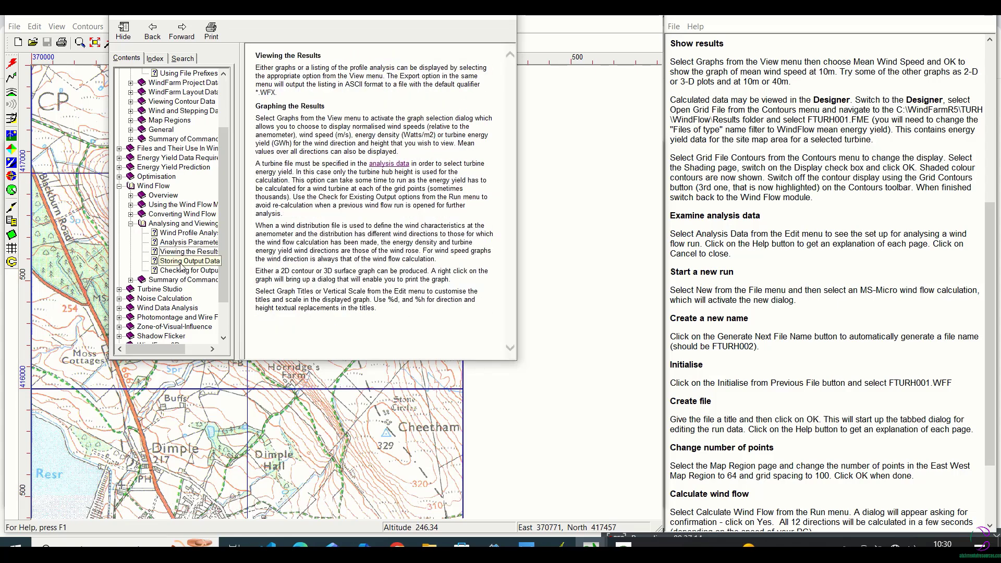
left_click(185, 271)
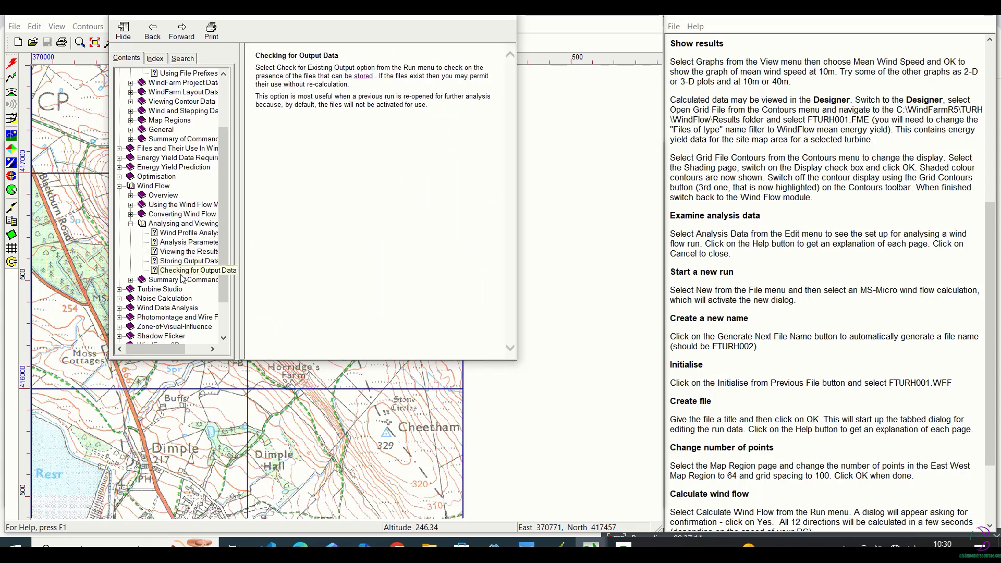
left_click(131, 224)
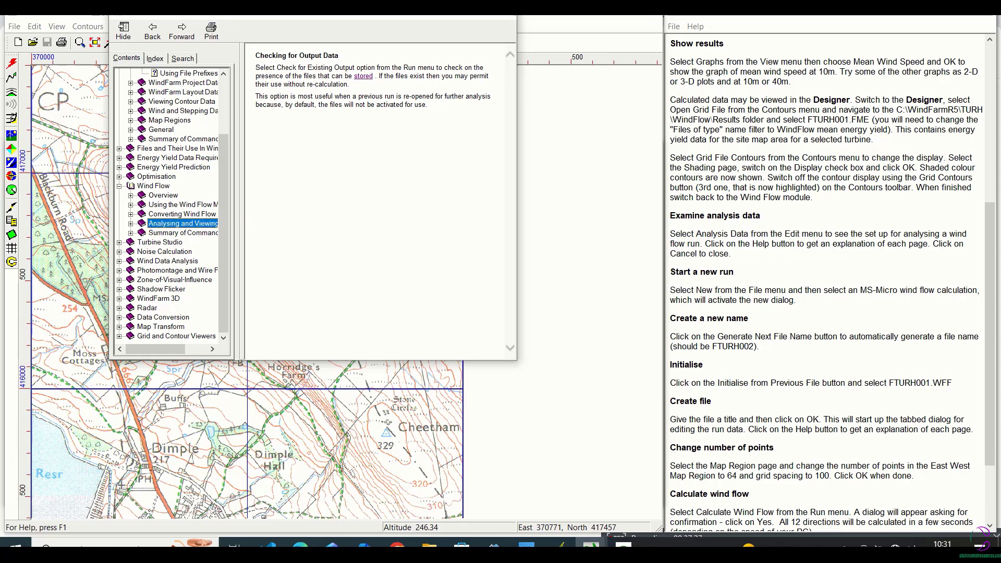
left_click(461, 17)
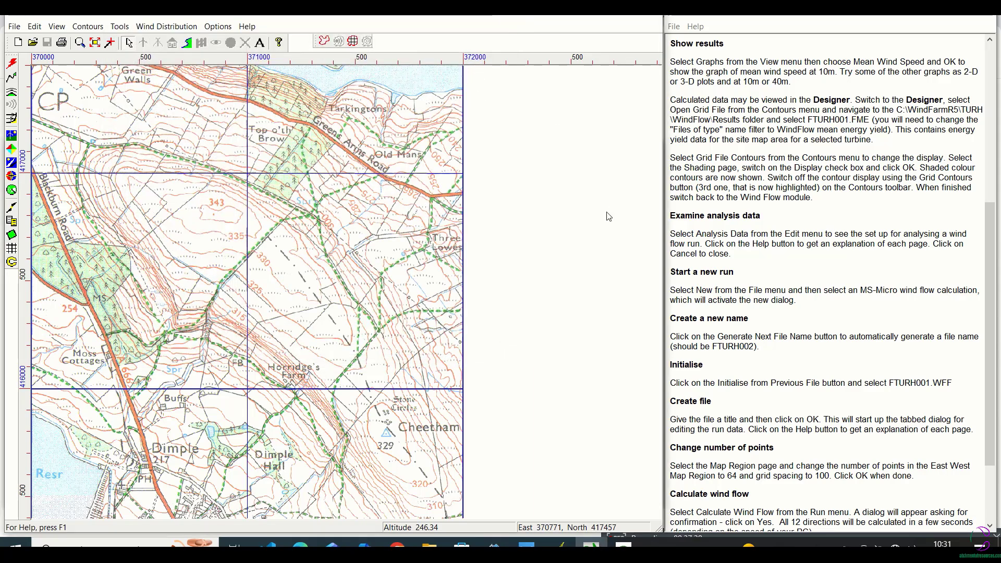
Switch back to the Wind Flow module and close the analysis data of run FTURH001 without changes
left_click(624, 545)
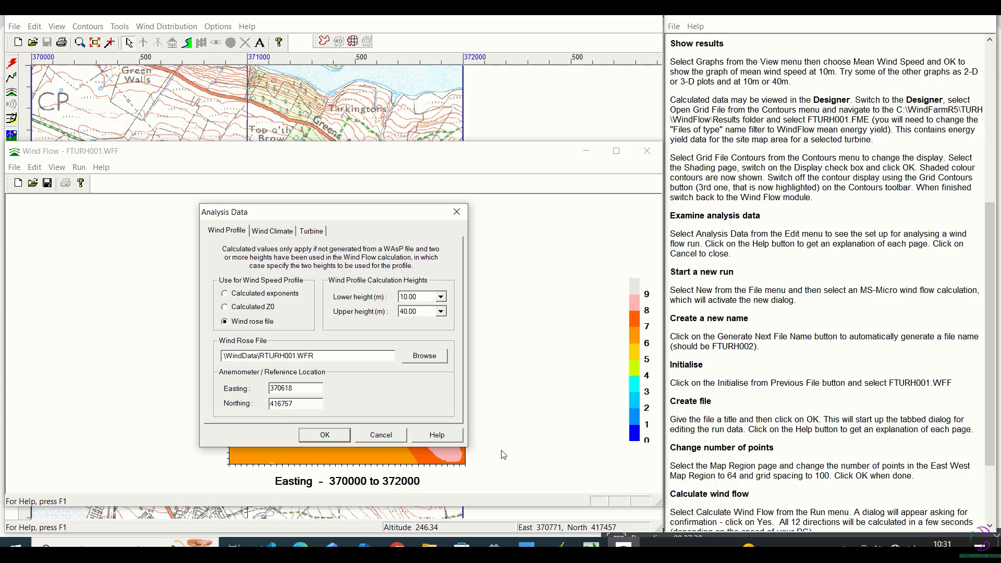
left_click(16, 168)
left_click(382, 439)
left_click(14, 169)
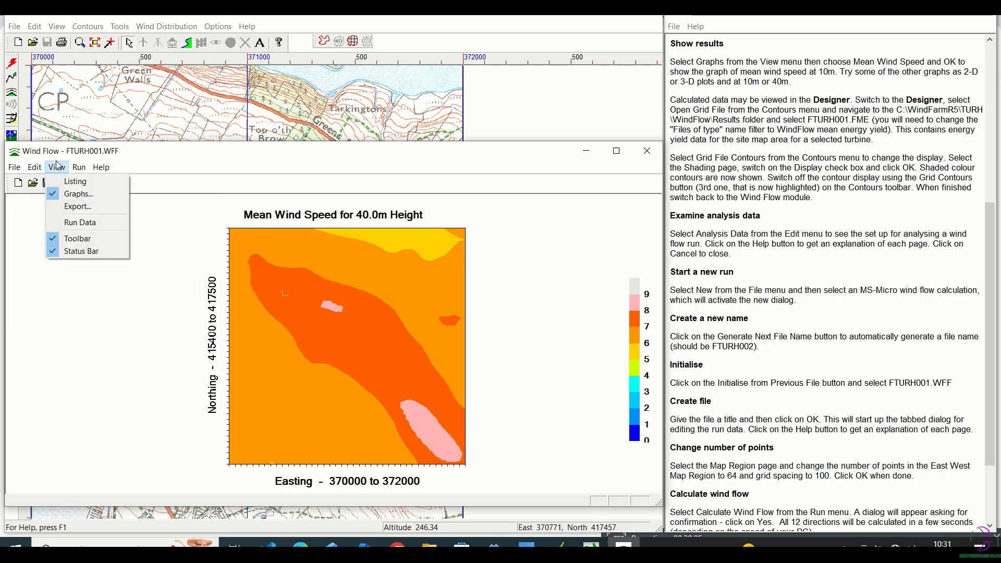
mouse_move(80, 172)
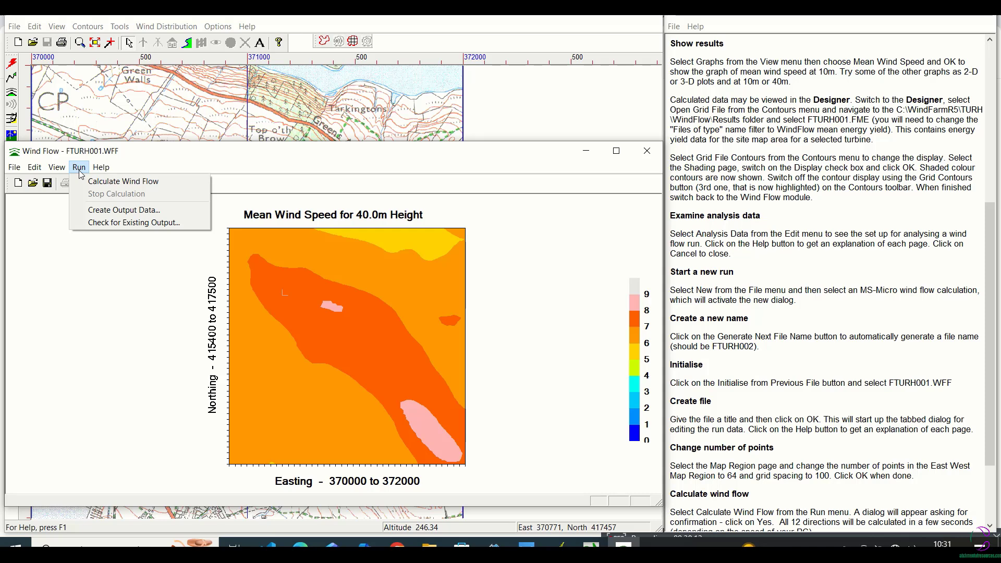
mouse_move(8, 173)
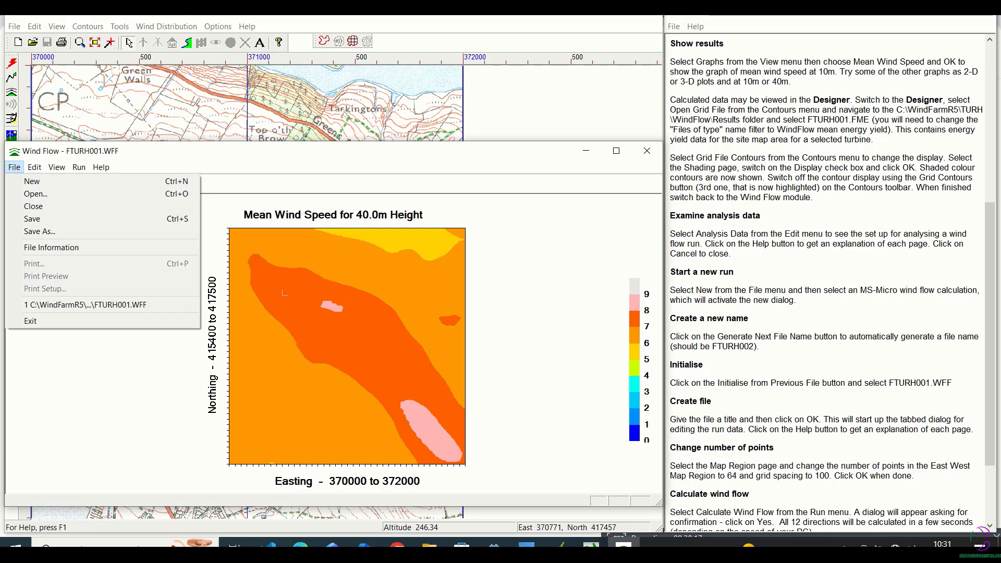
left_click(20, 29)
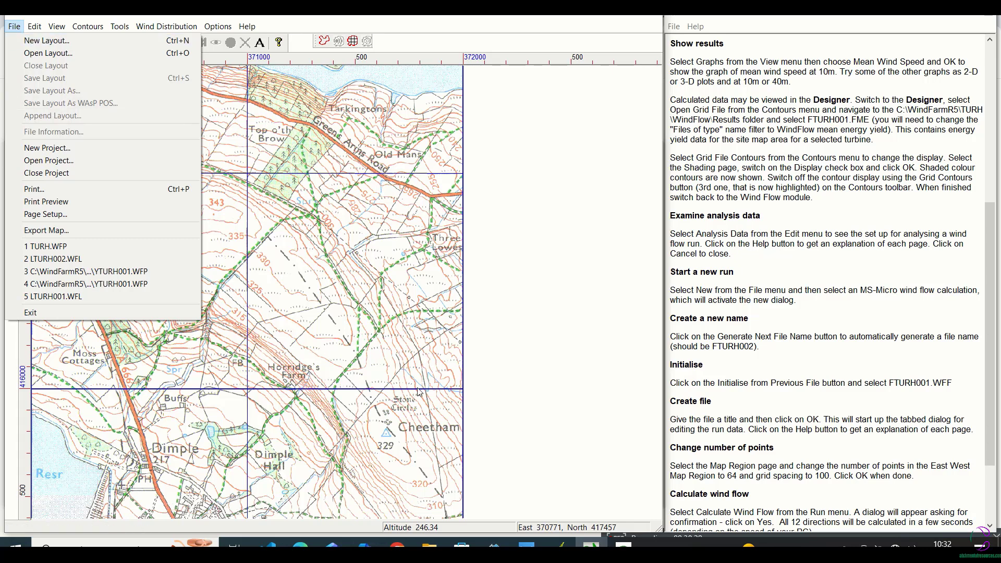
left_click(623, 544)
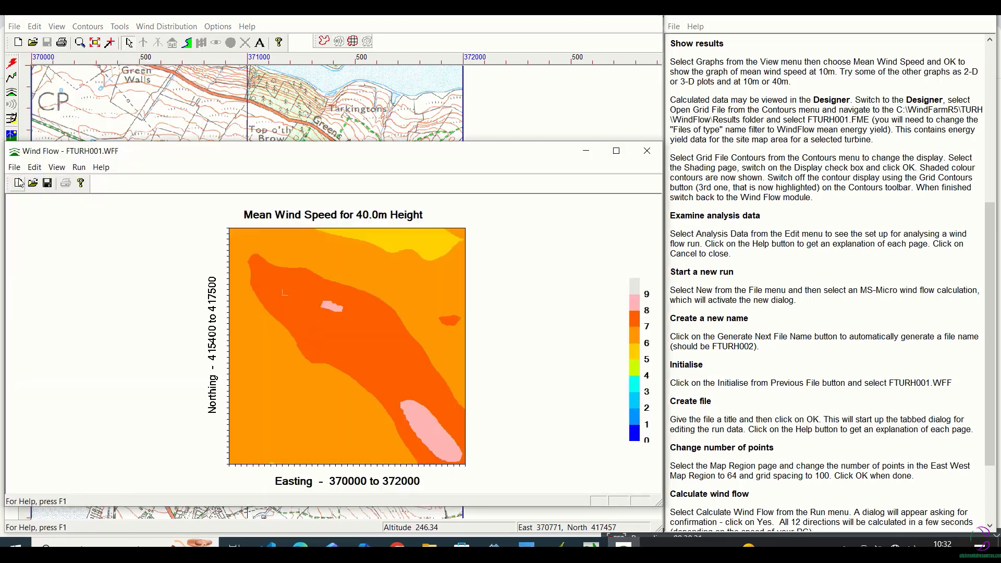
Start a new wind flow file using the MS-Micro wind flow calculation
left_click(14, 167)
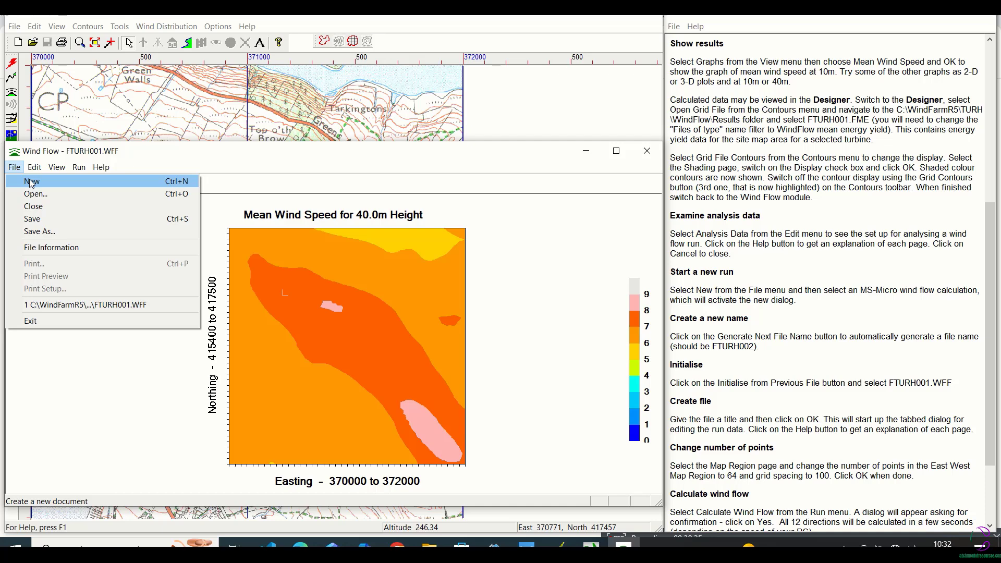
left_click(32, 181)
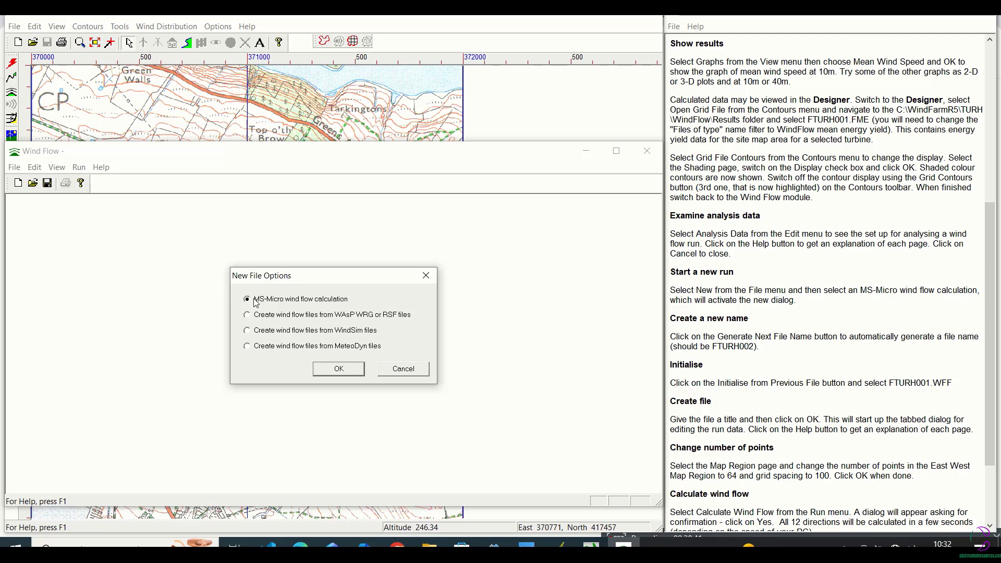
left_click(334, 369)
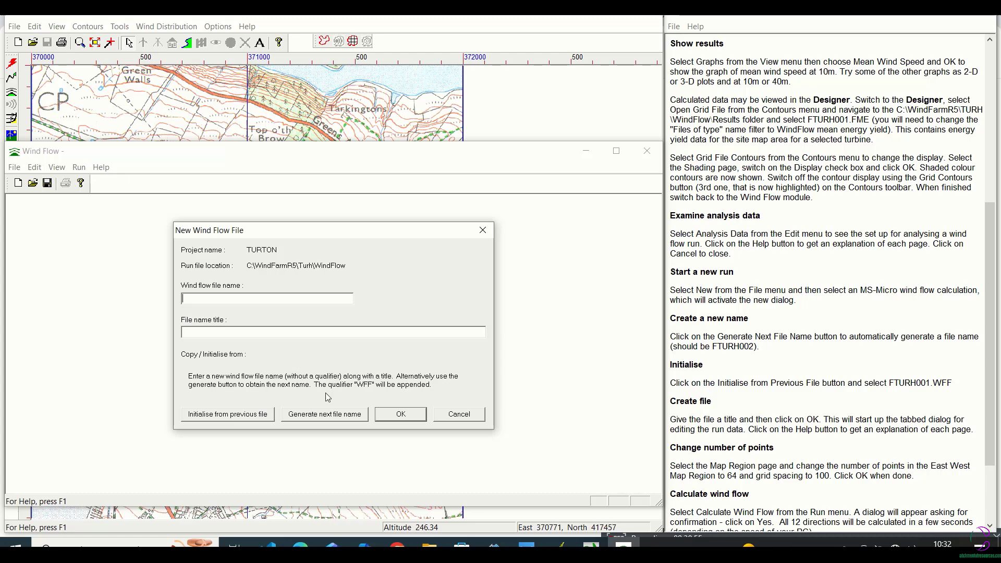
Generate the next file name, FTURH002, for the new wind flow file and initialise it from FTURH001.WFF
left_click(335, 421)
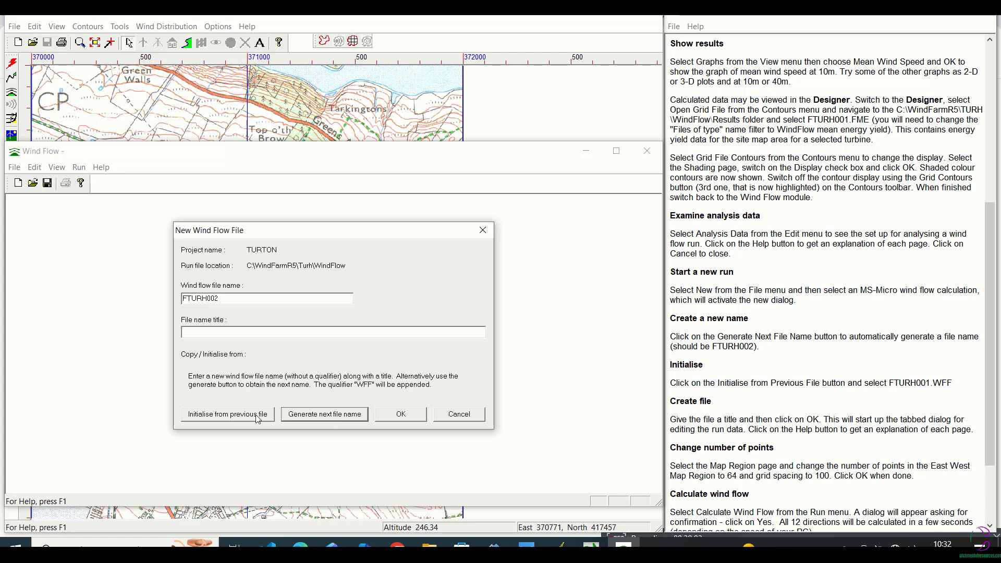
left_click(227, 415)
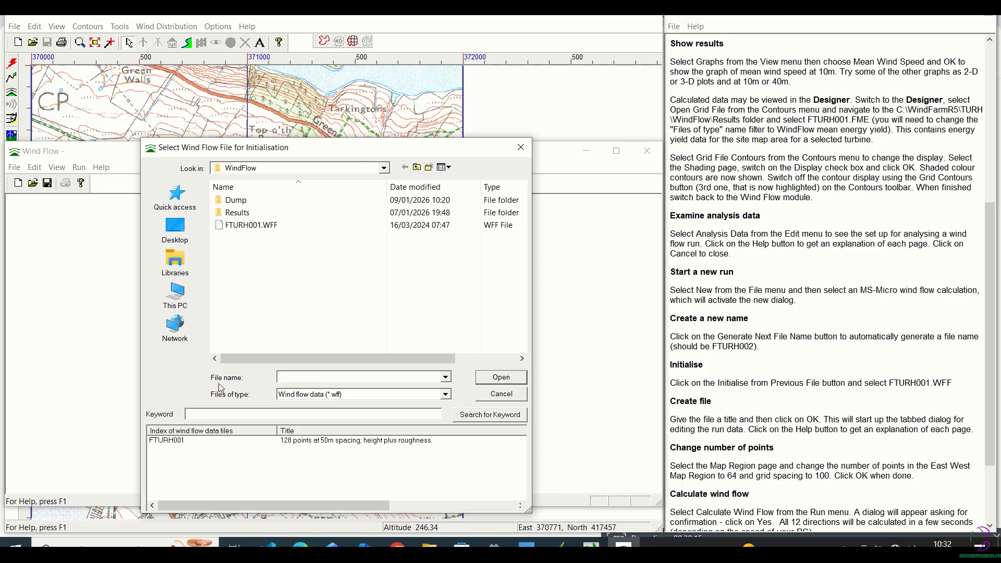
left_click(254, 225)
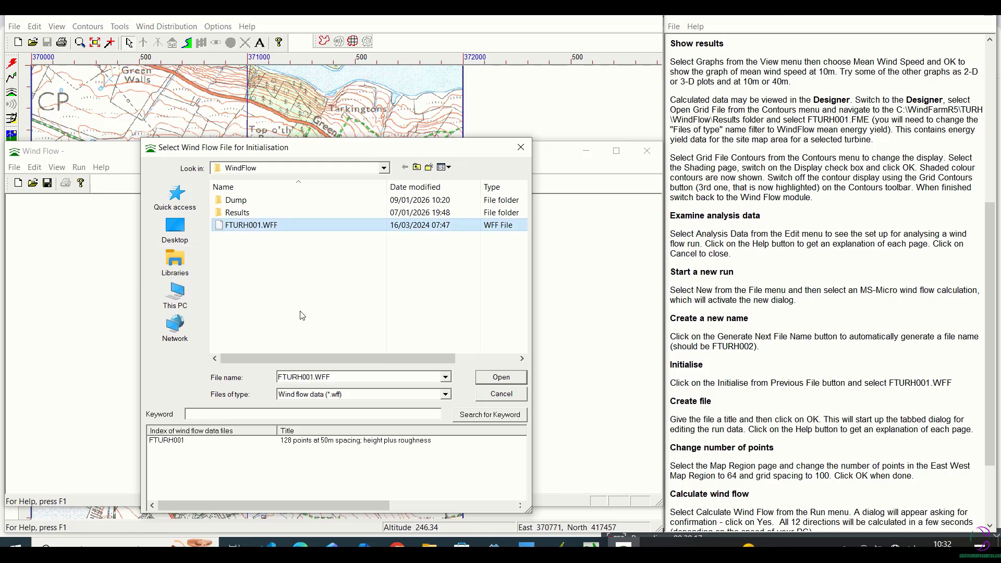
left_click(491, 378)
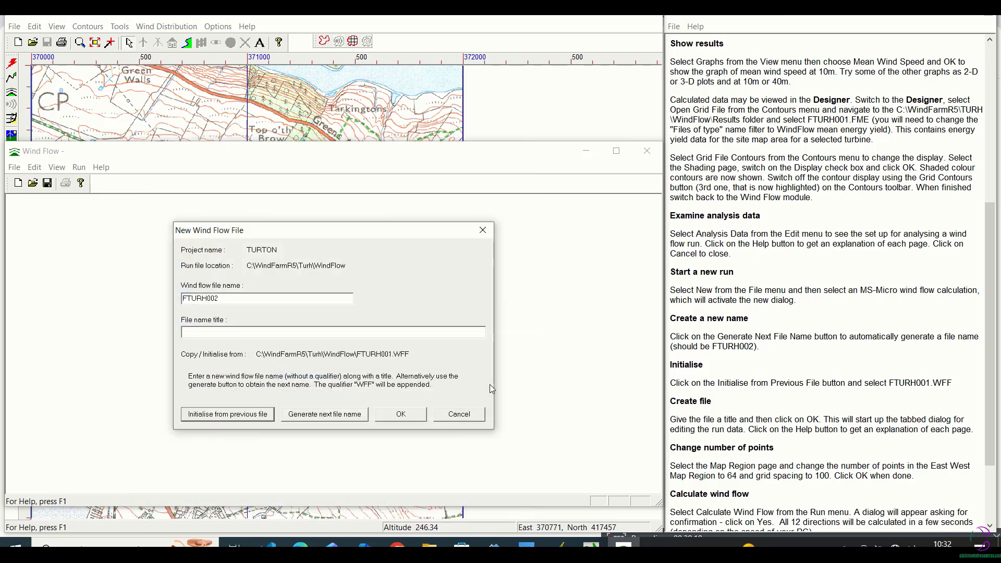
Consult the tutorial's file creation instructions, edit the title of the new wind flow file FTURH002 and create the file
left_click(980, 339)
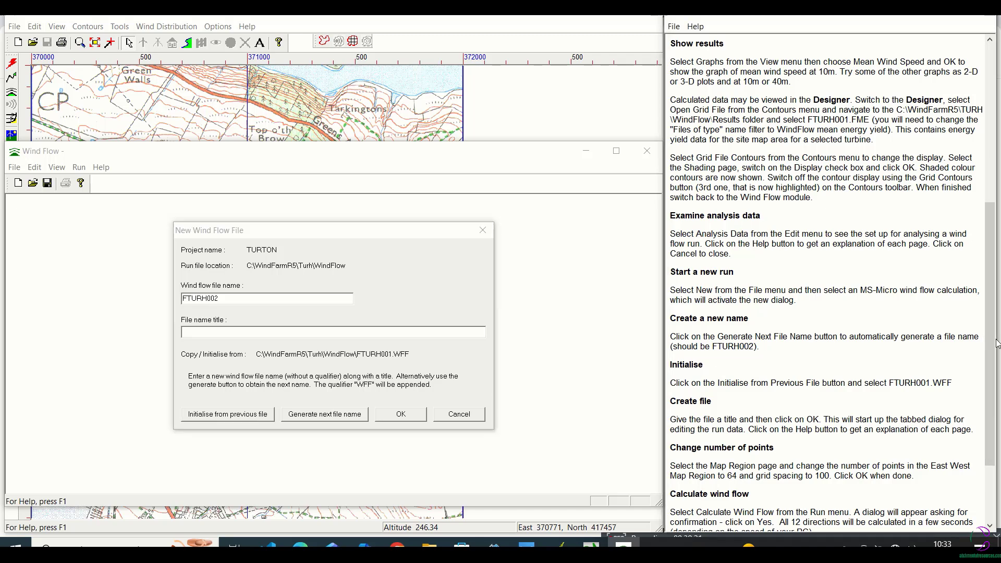
scroll(977, 344, "down", 4)
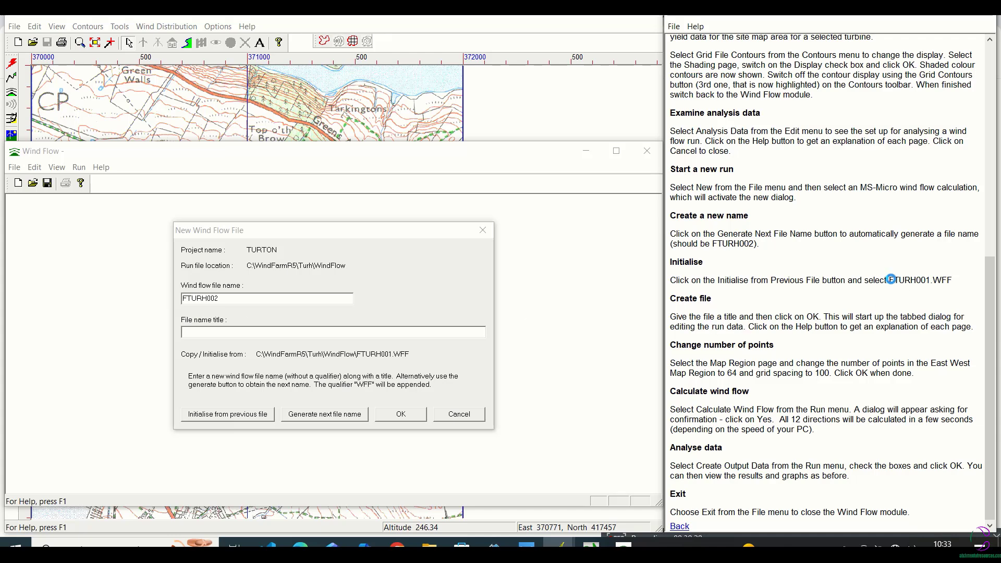
left_click(503, 15)
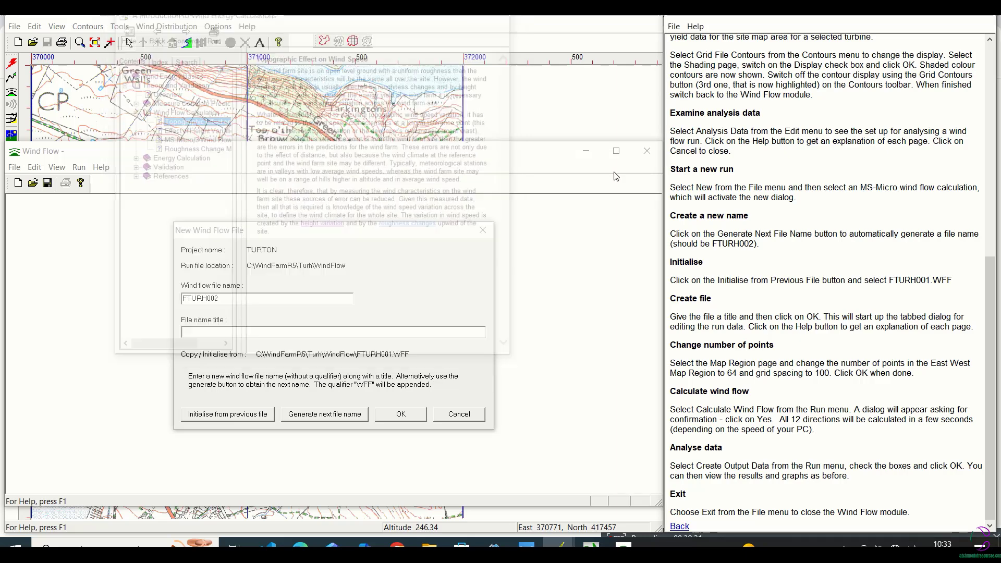
left_click_drag(953, 280, 891, 281)
key("ctrl+c")
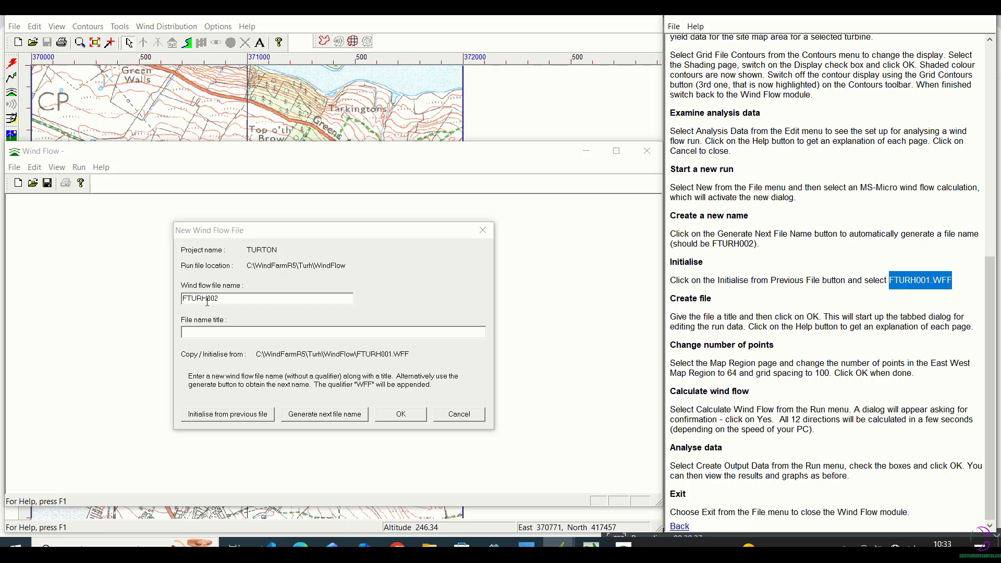
left_click(252, 331)
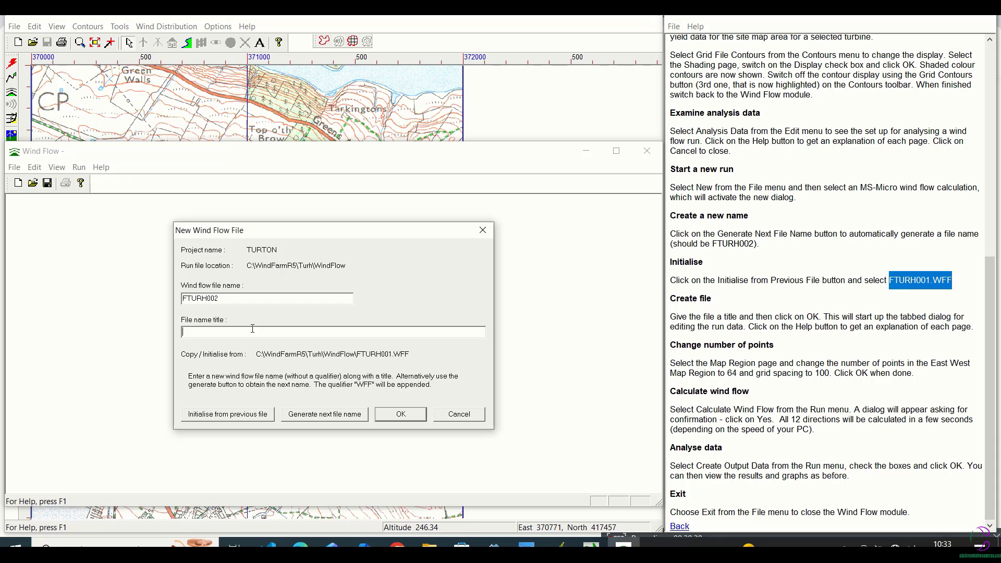
key("ctrl+v")
key("BackSpace")
key("BackSpace")
key("BackSpace")
key("BackSpace")
key("BackSpace")
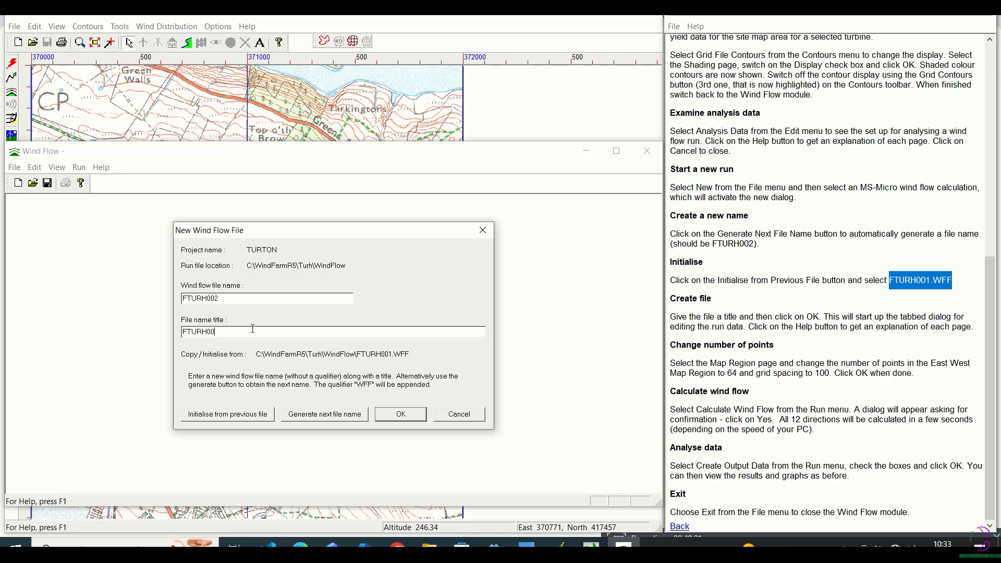
type("2")
key("shift+Home")
key("BackSpace")
left_click(413, 416)
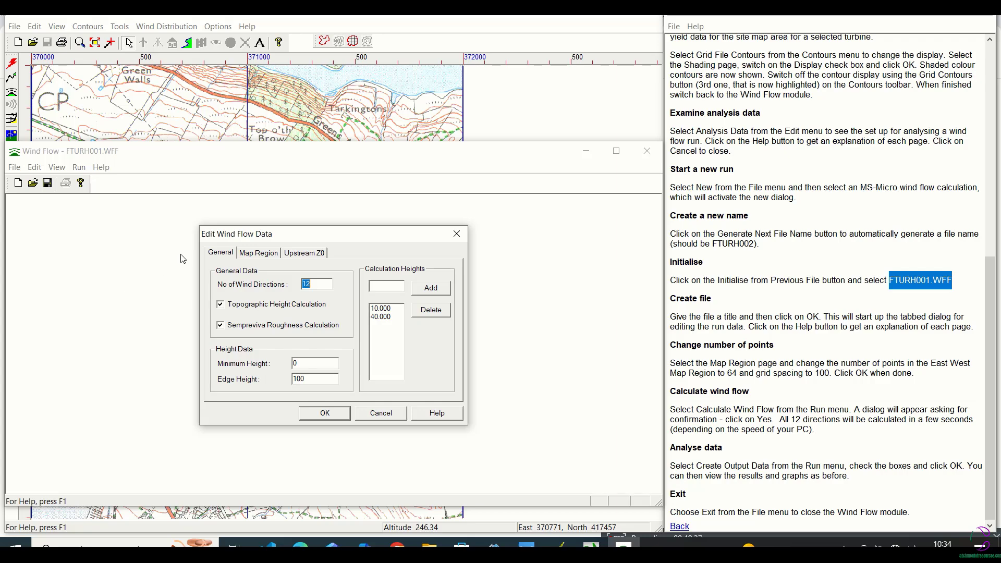
Set the map region of the new run to 64 east-west points with a grid spacing of 100 and accept the run data
left_click(253, 253)
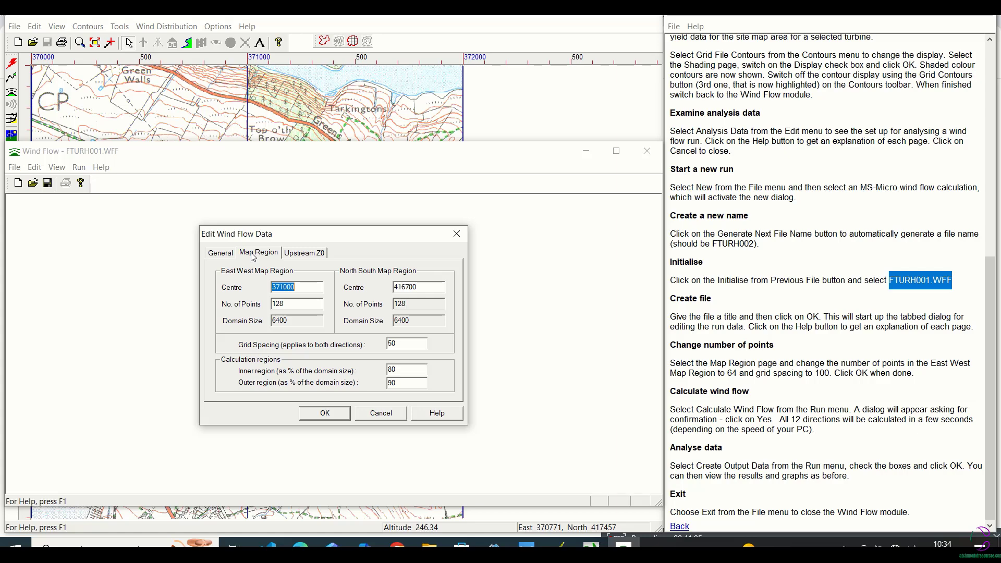
double_click(284, 303)
type("64")
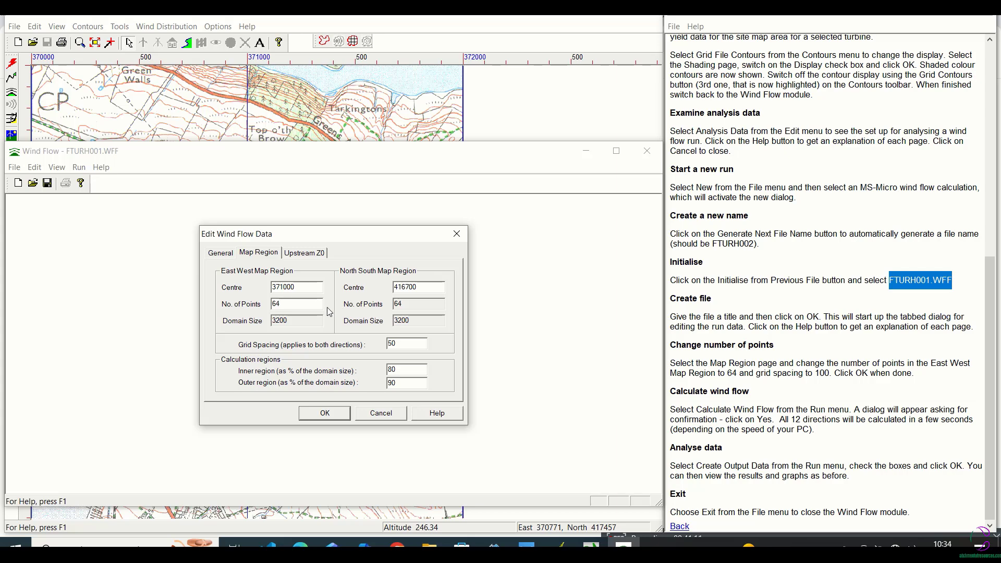
double_click(303, 321)
double_click(407, 343)
type("100")
left_click(340, 418)
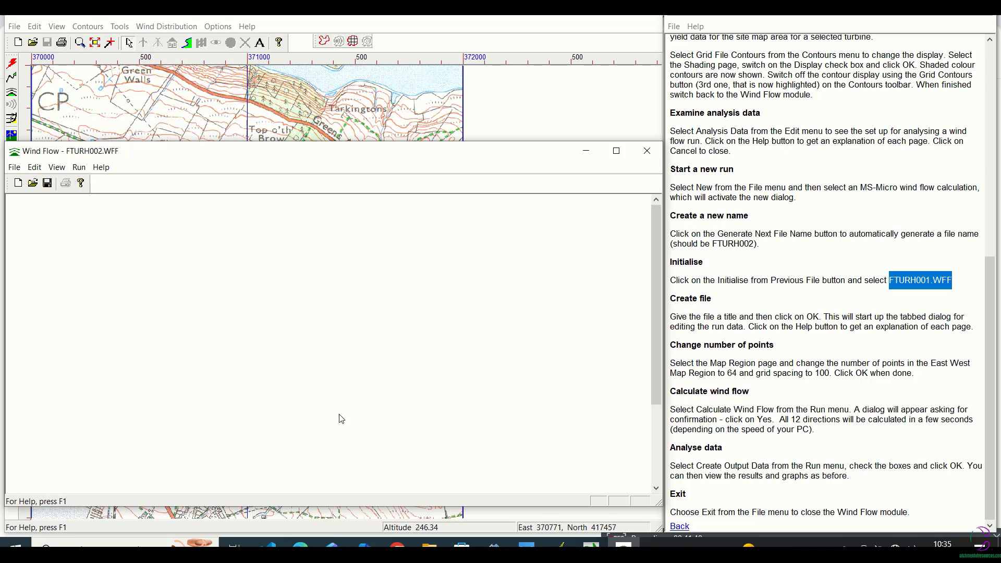
Calculate the wind flow for run FTURH002 over the site map region at the 50 m output grid spacing
left_click(78, 167)
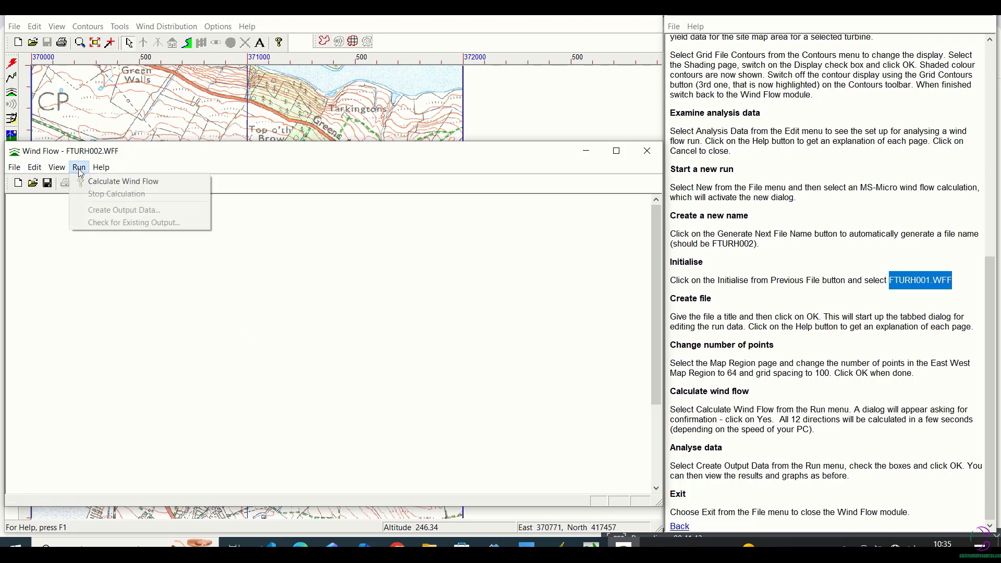
left_click(105, 183)
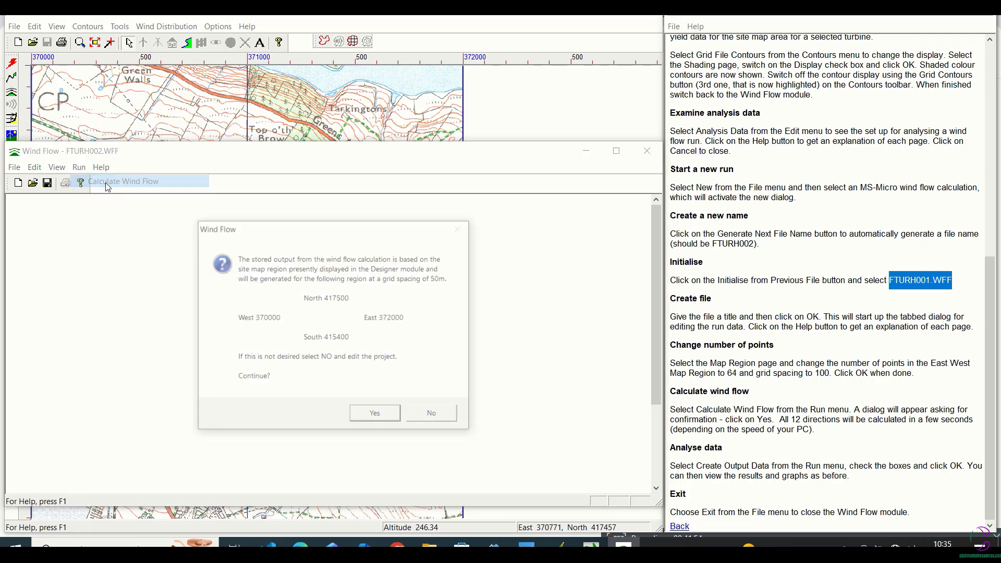
left_click(375, 414)
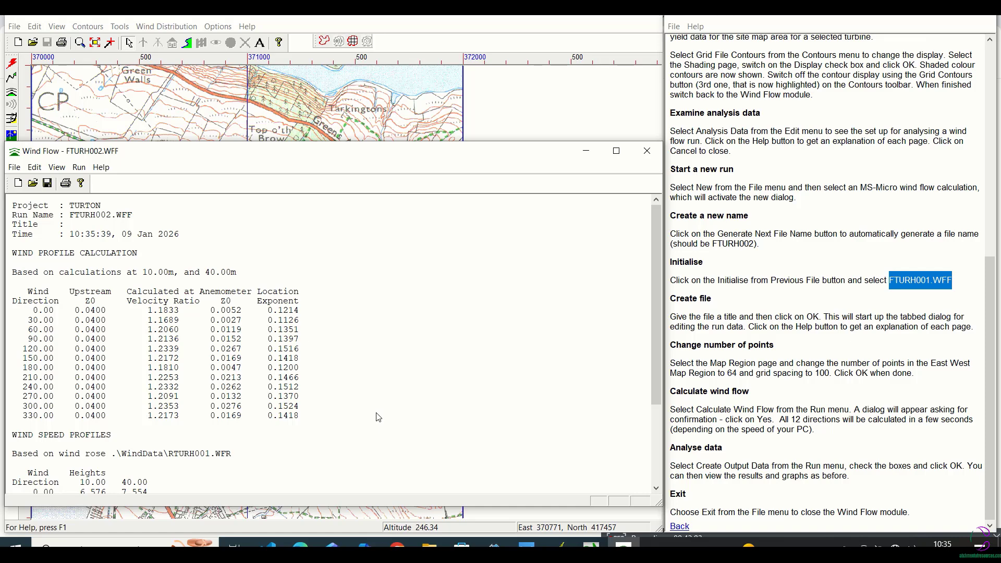
Create the output data files of run FTURH002 for wind speeds, energy density and turbine energy yield
left_click(993, 373)
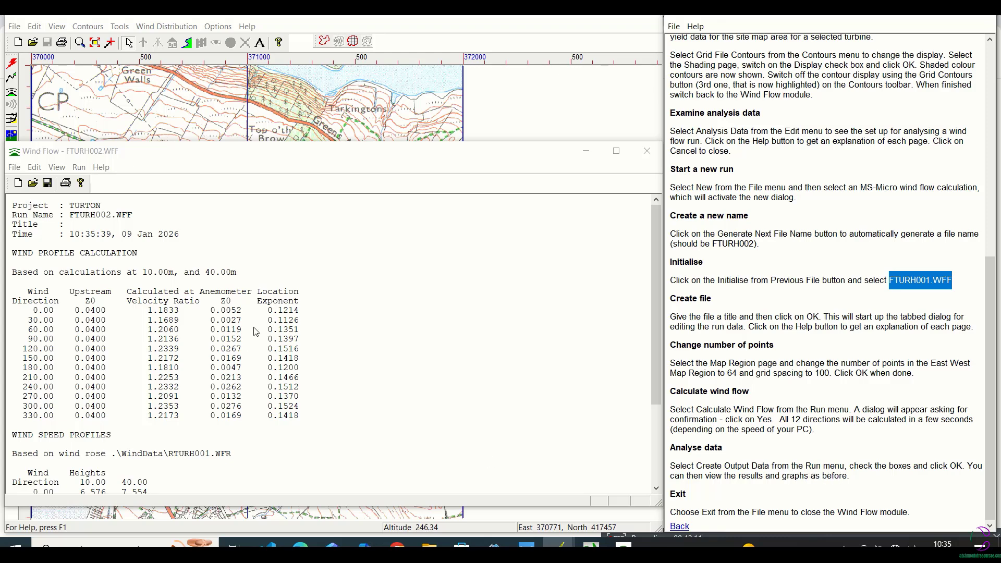
left_click(79, 167)
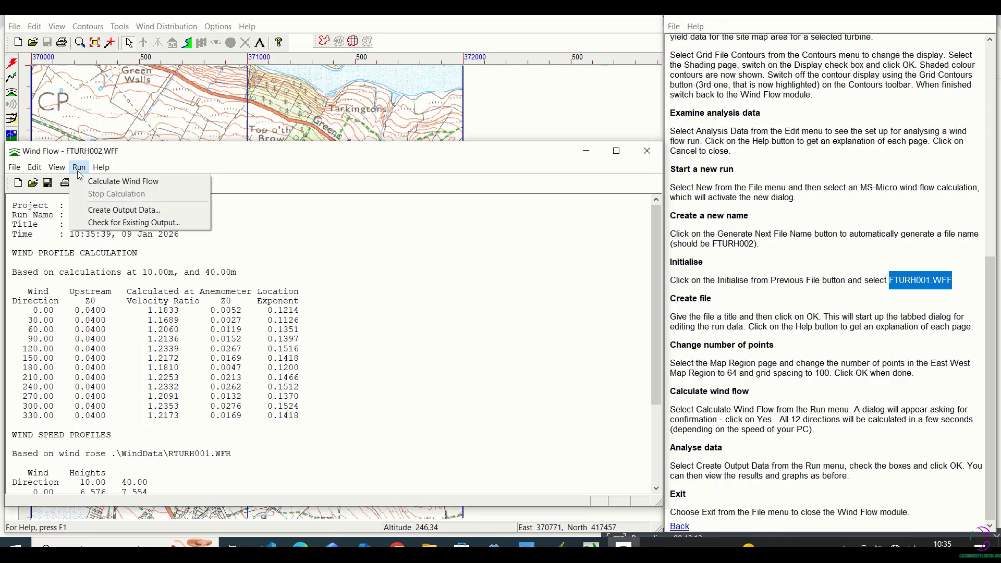
left_click(92, 211)
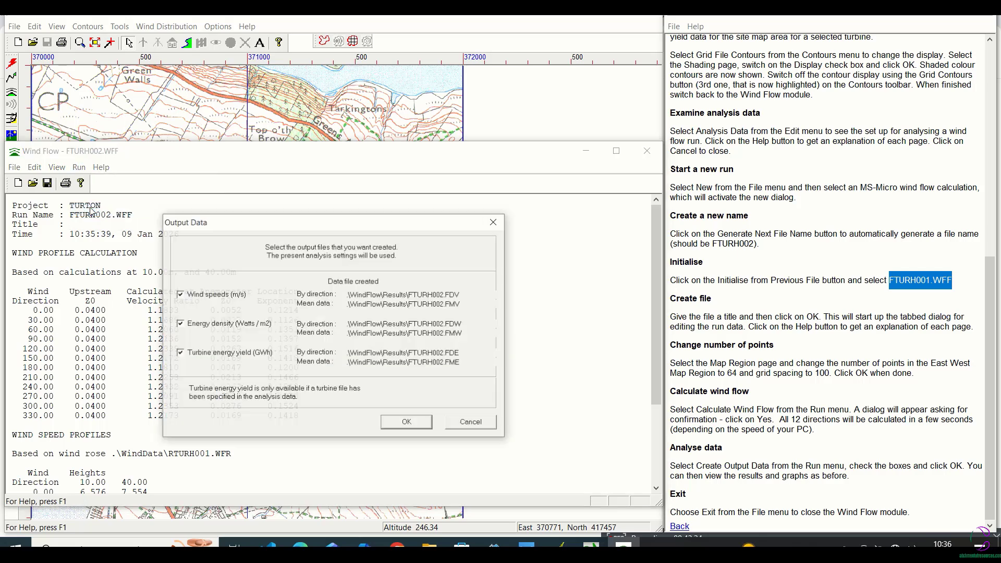
left_click(405, 423)
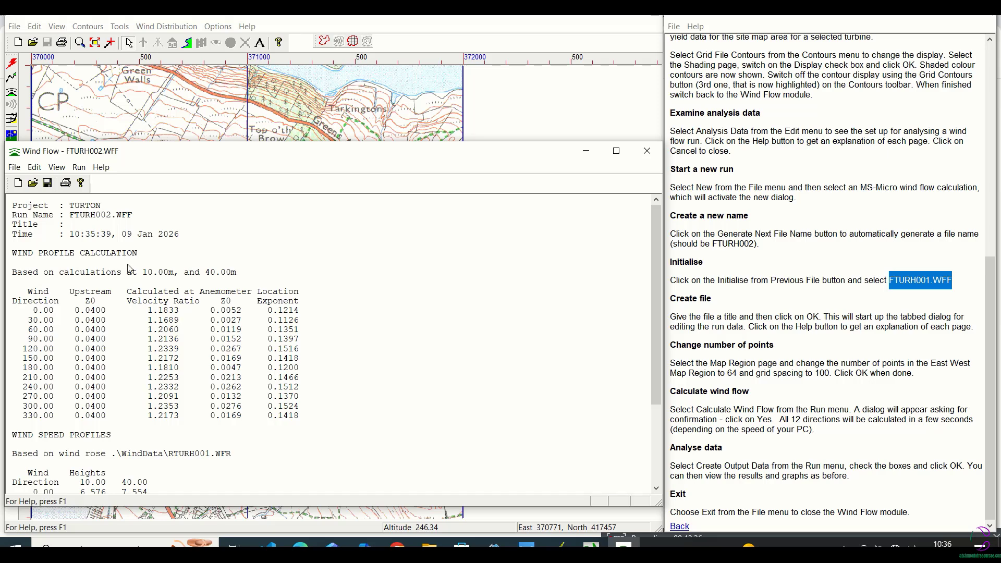
Plot the wind speed results as a 3-D surface graph for a 10.00 m height and the 0.00 degree direction
left_click(57, 167)
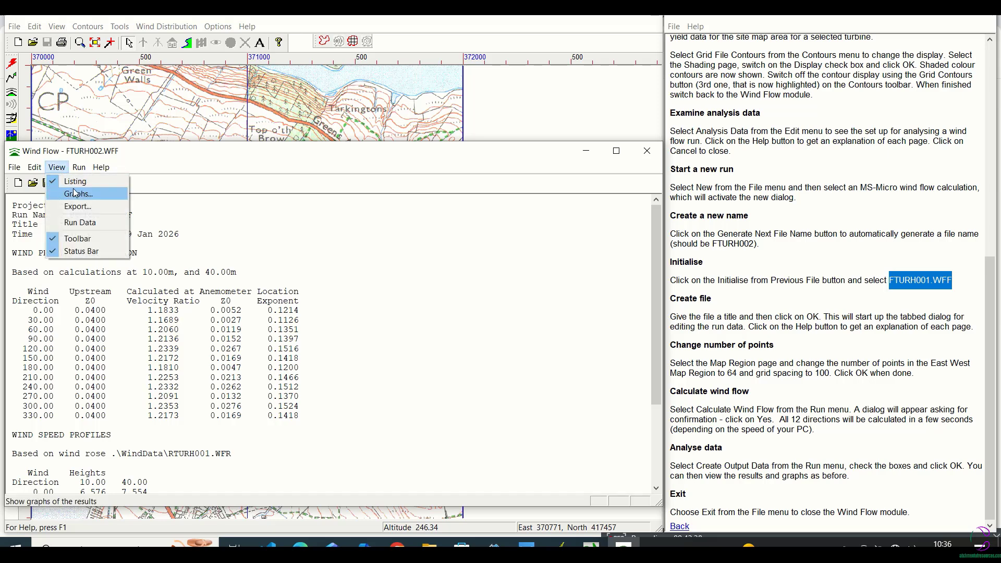
left_click(76, 194)
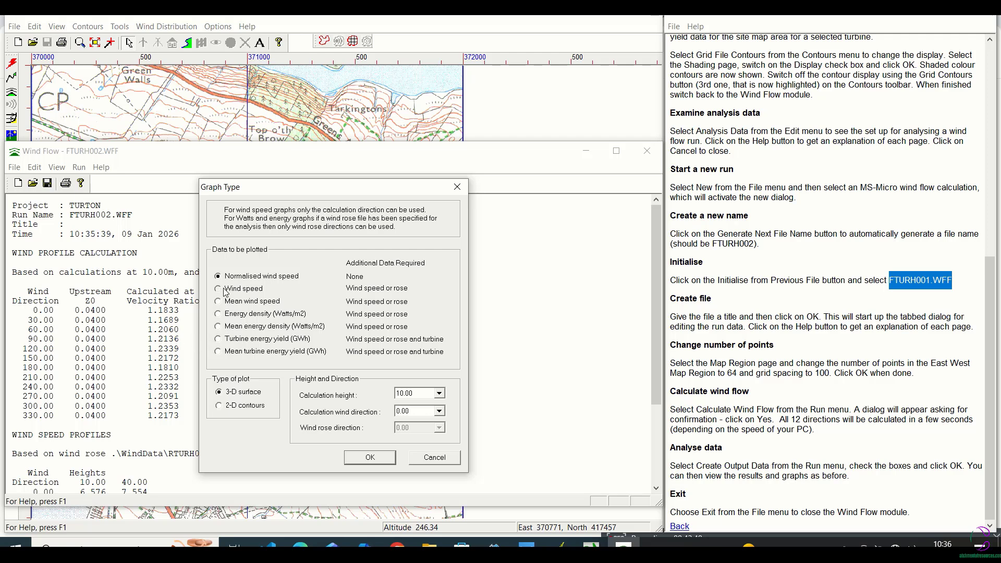
left_click(369, 456)
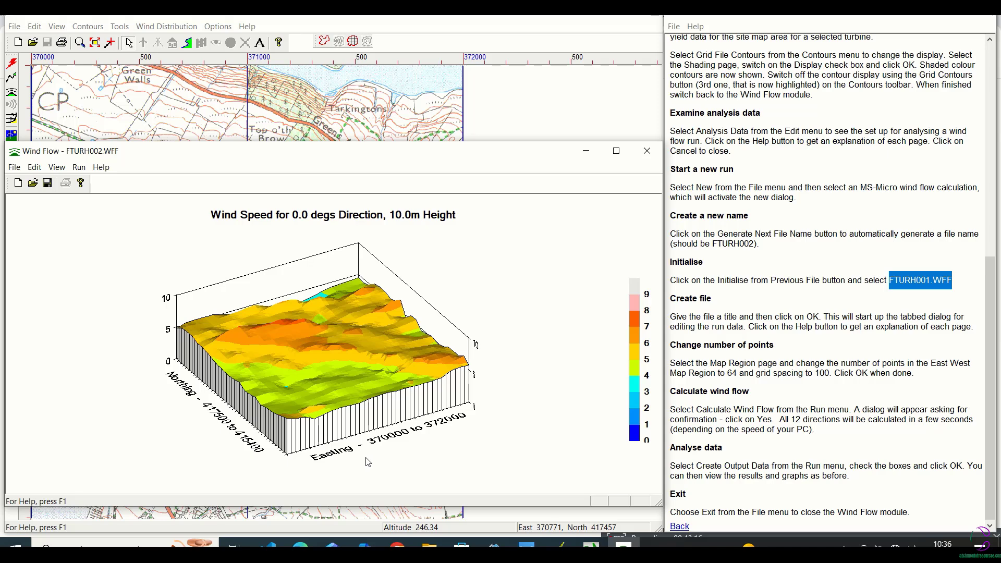
left_click(903, 303)
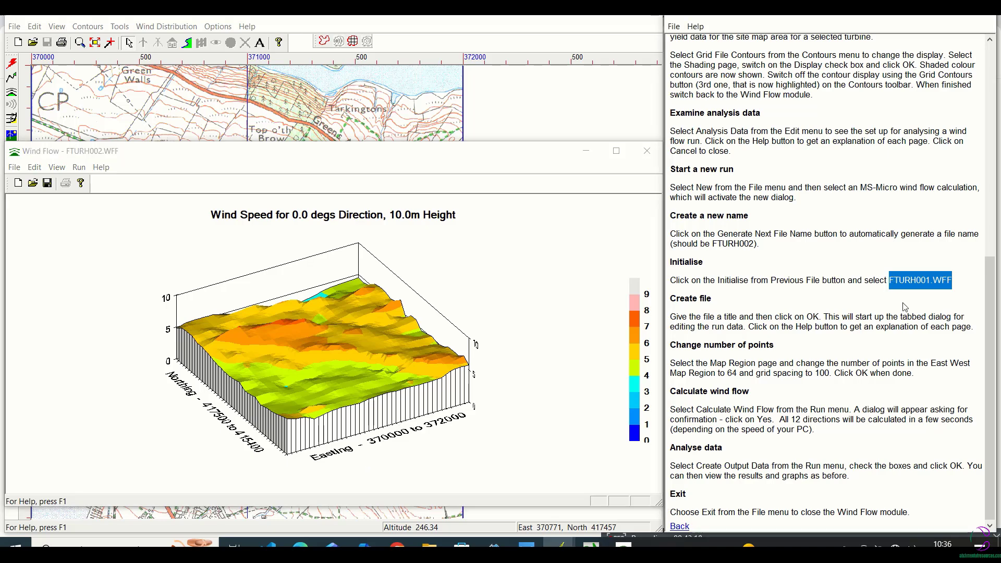
left_click(925, 287)
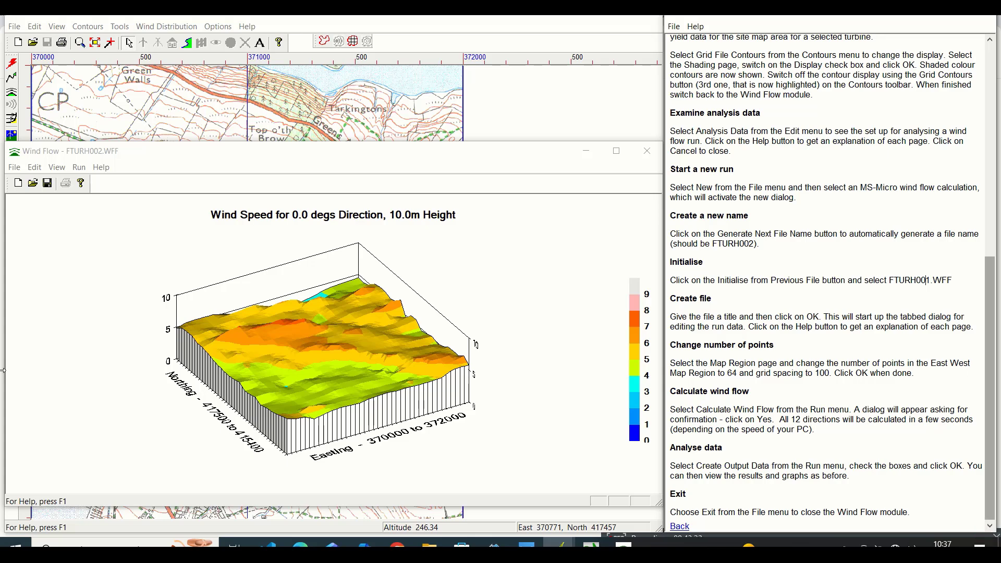
Exit the Wind Flow module and close the main WindFarm design window
left_click(21, 173)
left_click(32, 333)
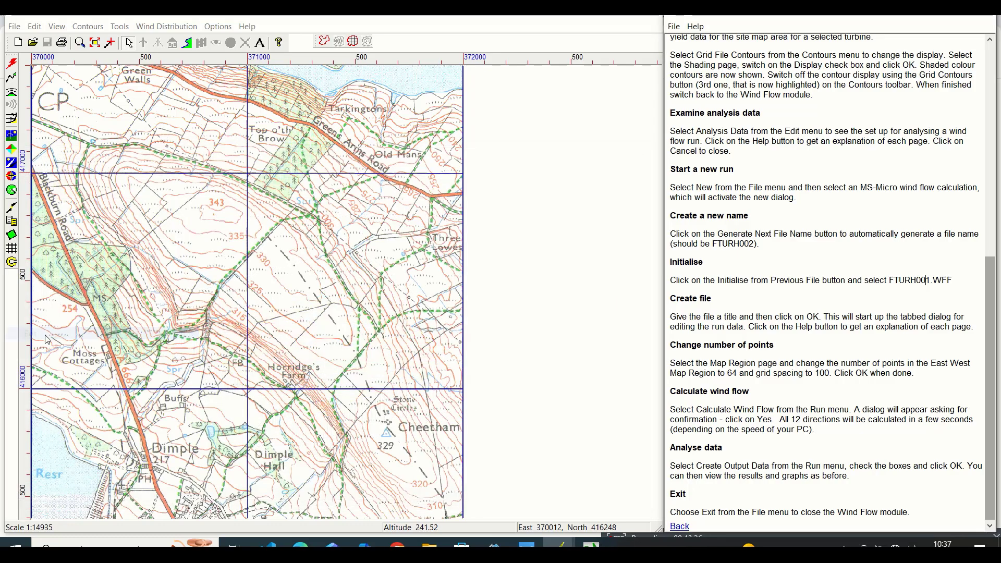
left_click(16, 26)
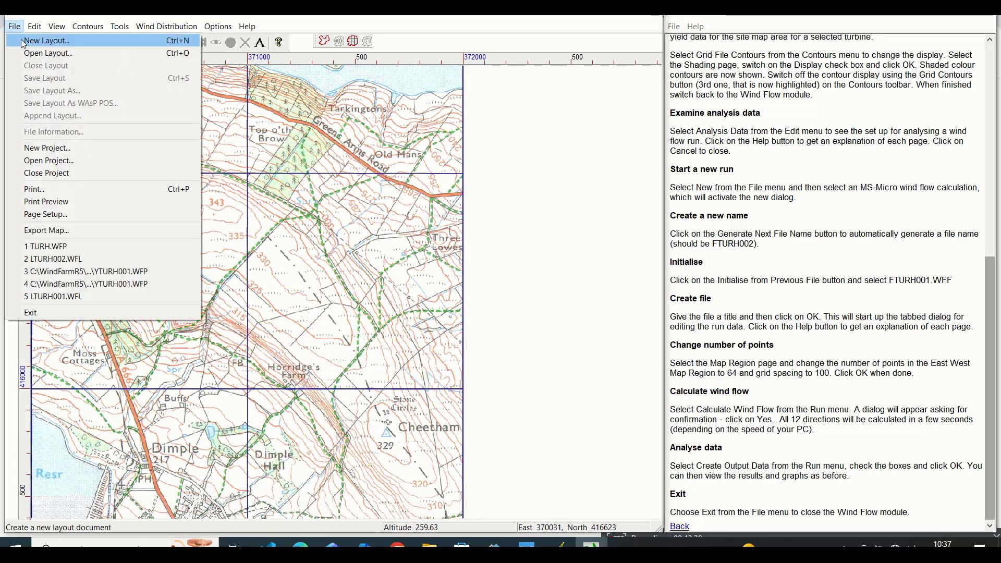
left_click(55, 314)
left_click(307, 302)
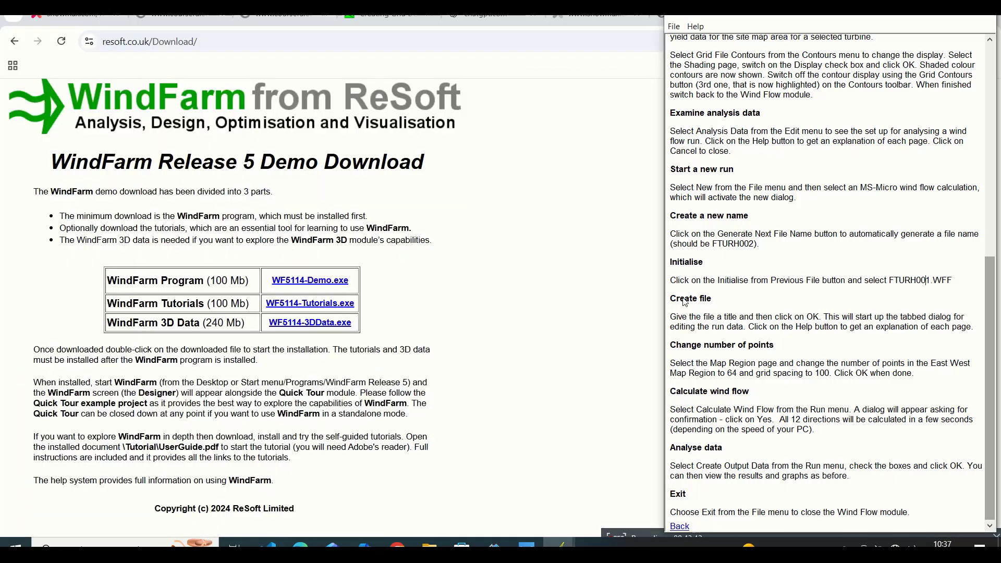